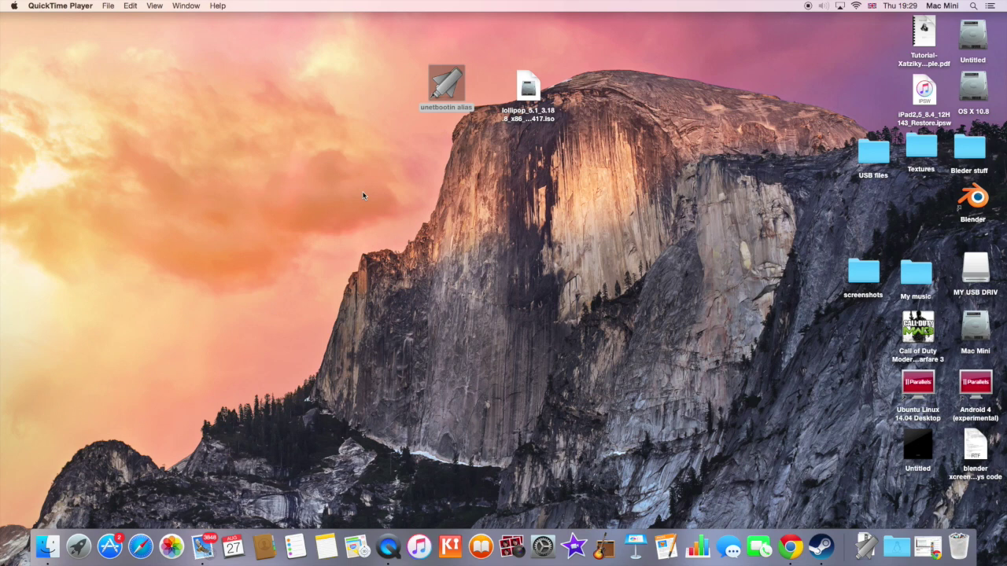
In Finder, select the Lollipop ISO, the USB drive and the UNetbootin alias.
click(388, 84)
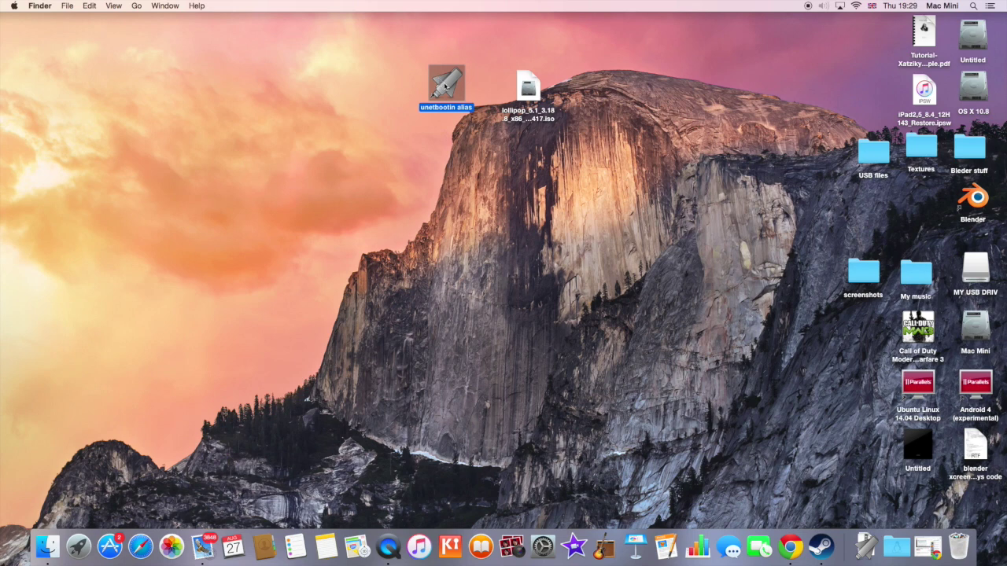
drag(496, 50, 565, 116)
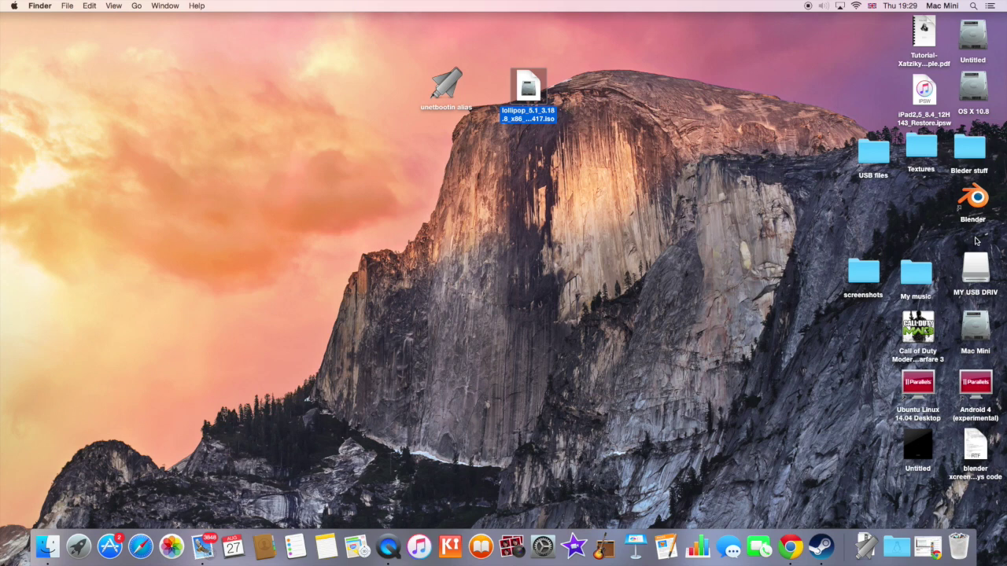
click(977, 266)
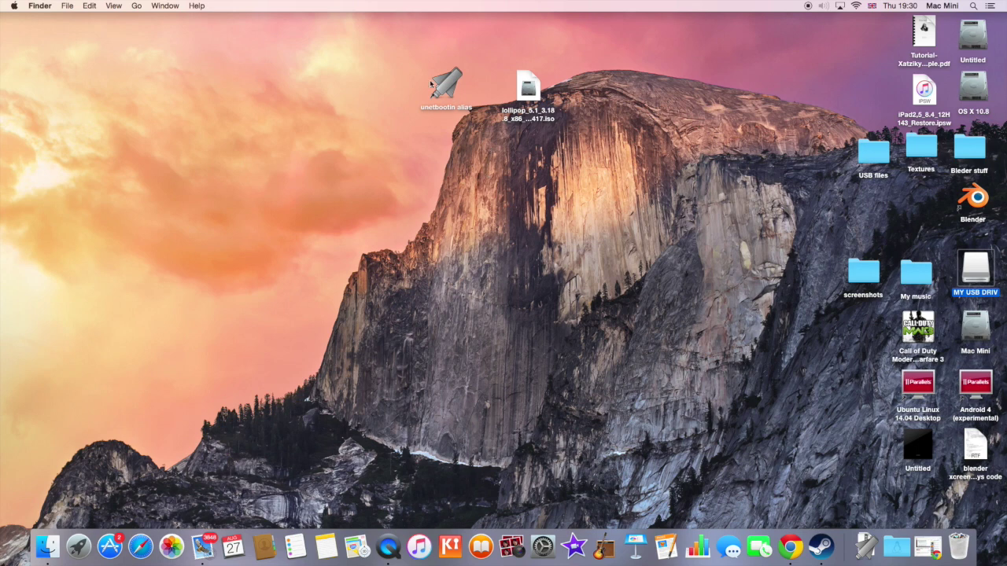
drag(405, 48, 582, 149)
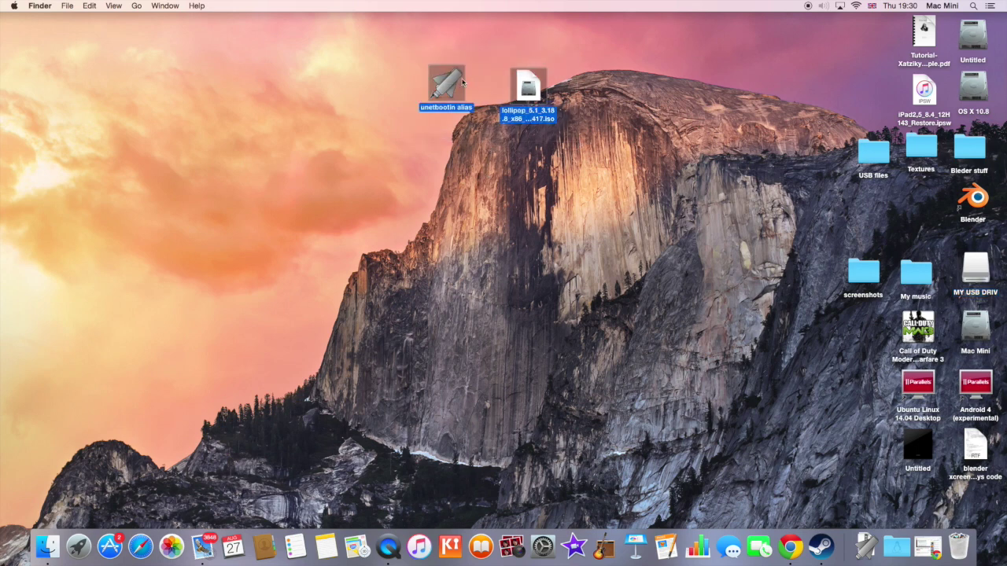
Launch the UNetbootin alias and authorize it with the administrator password.
click(472, 196)
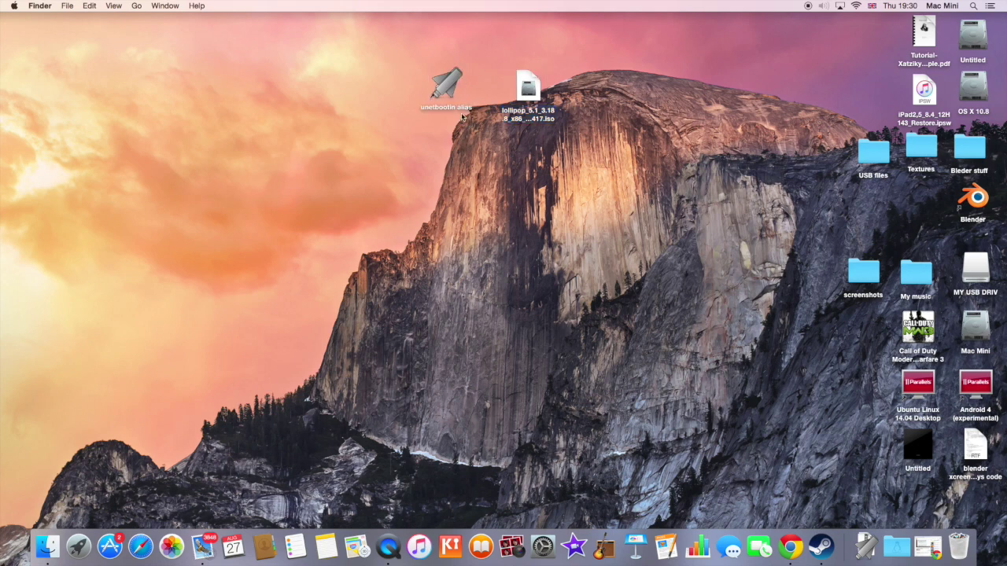
double_click(446, 85)
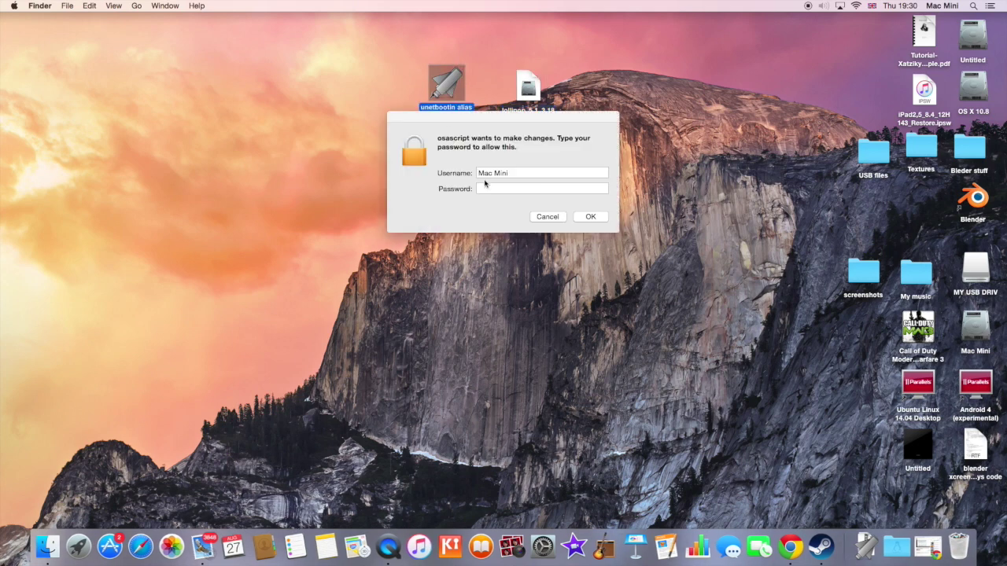
click(515, 191)
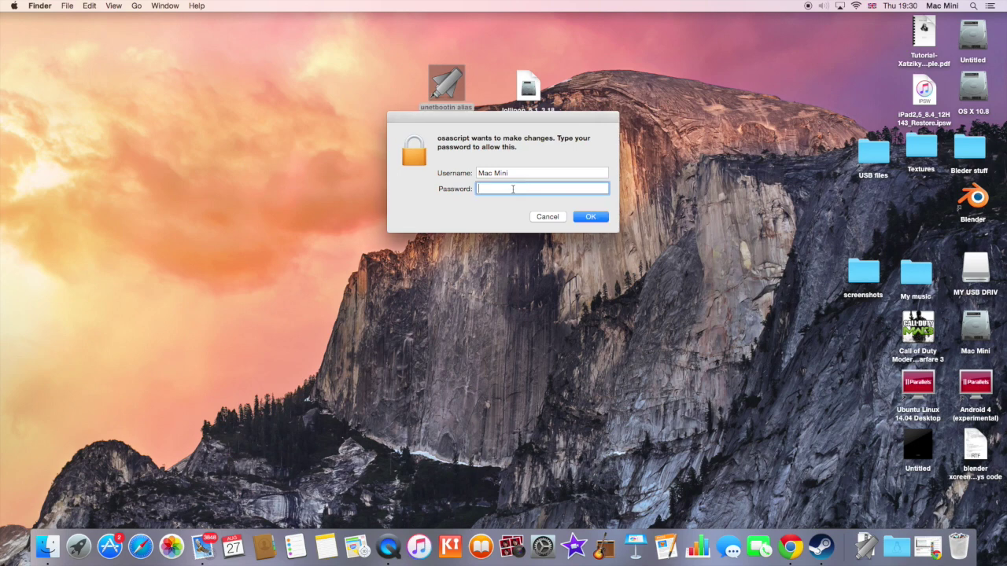
text(a)
click(590, 216)
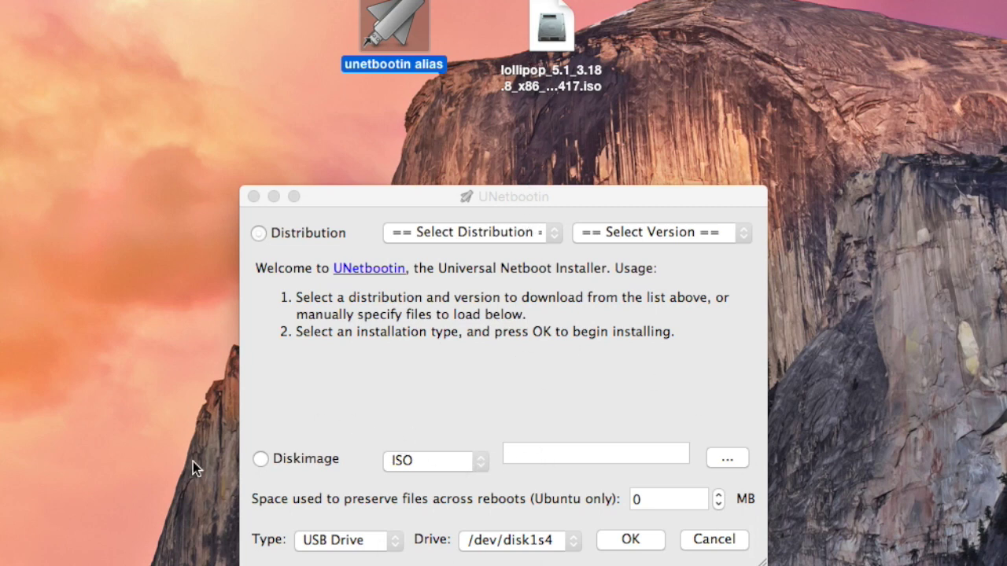
Choose the Lollipop x86 ISO as UNetbootin's disk image via the browse dialog.
click(728, 463)
click(729, 463)
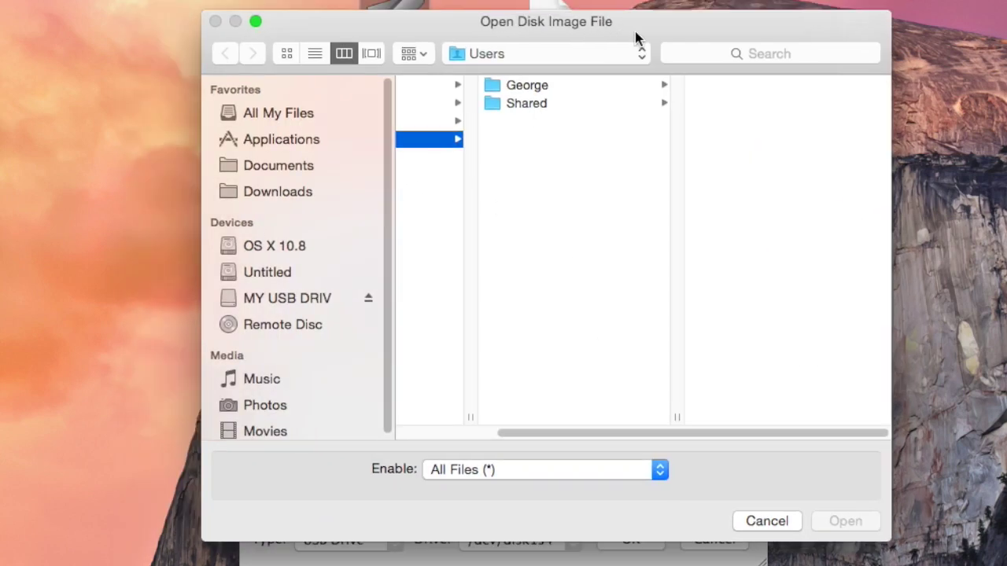
drag(523, 10, 901, 83)
drag(553, 27, 947, 208)
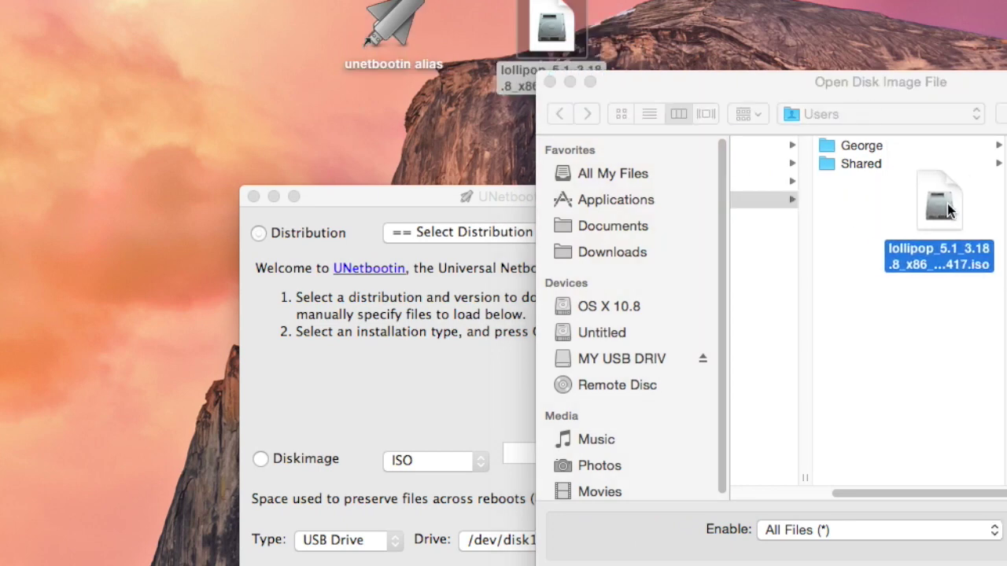
click(967, 543)
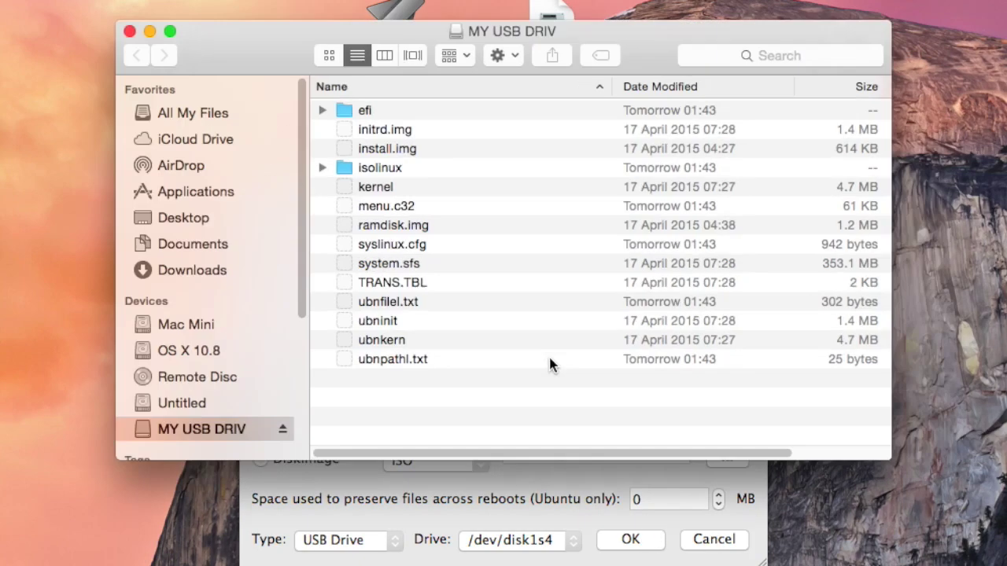
Select all boot files on the MY USB DRIV drive, then close its window.
drag(489, 394, 440, 102)
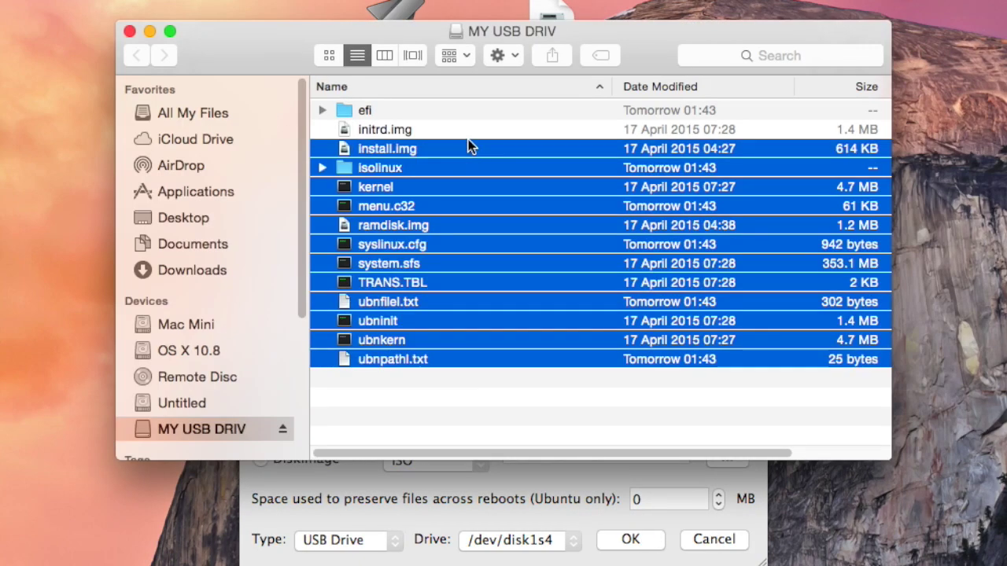
click(128, 31)
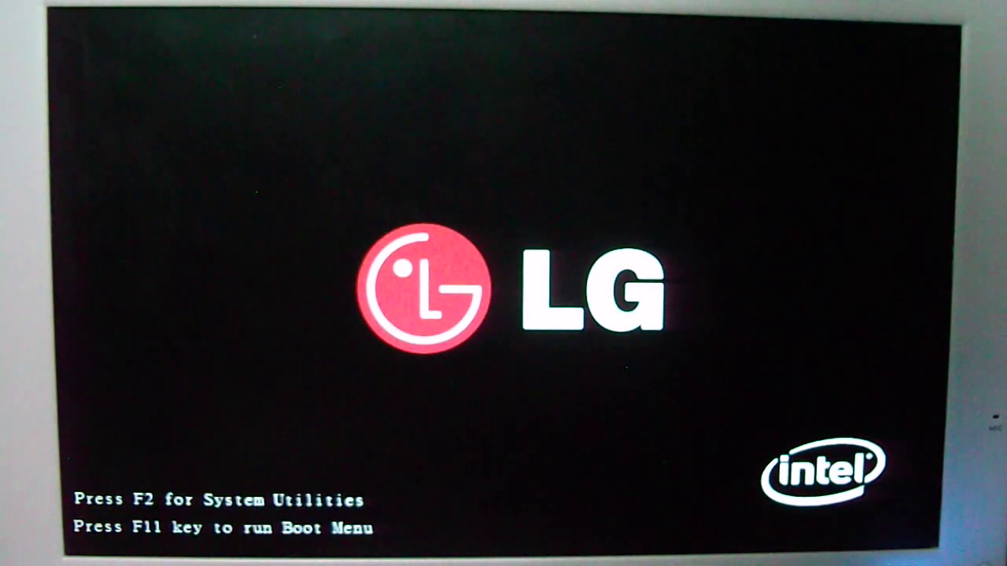
Keep USB HardDisk as Boot Option #3 in BIOS setup, then save and reset.
key(F2)
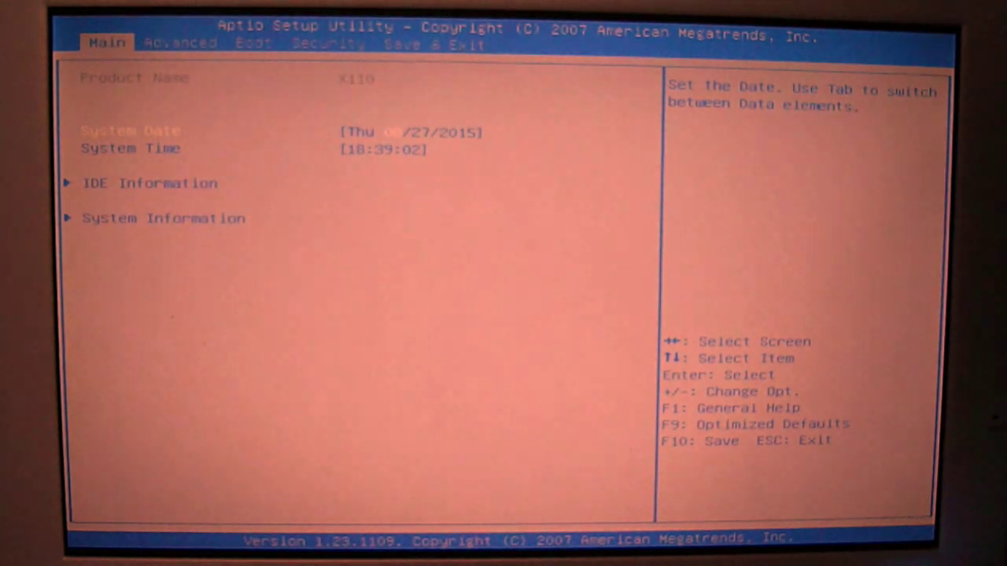
key(Right)
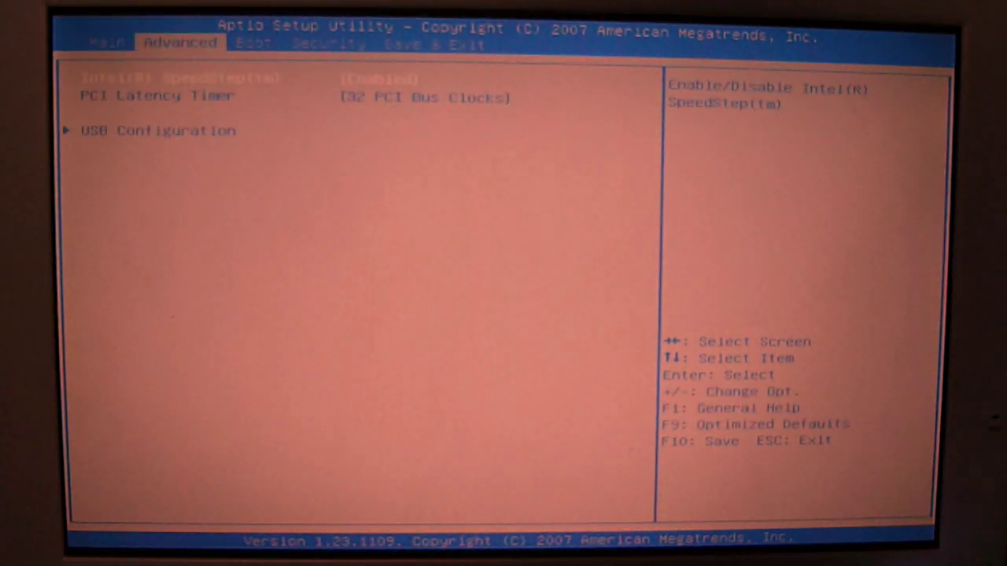
key(Right)
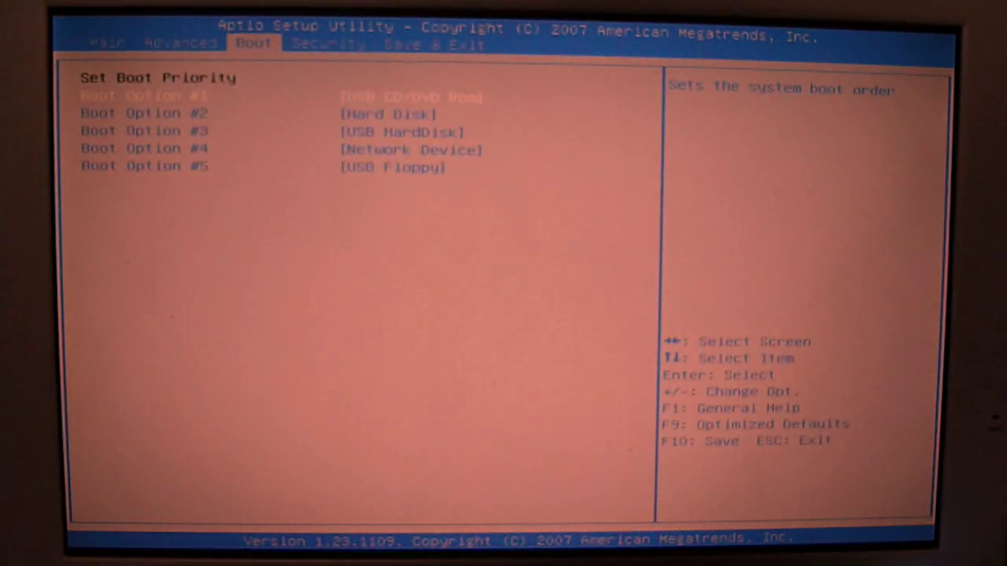
key(Down)
key(Down)
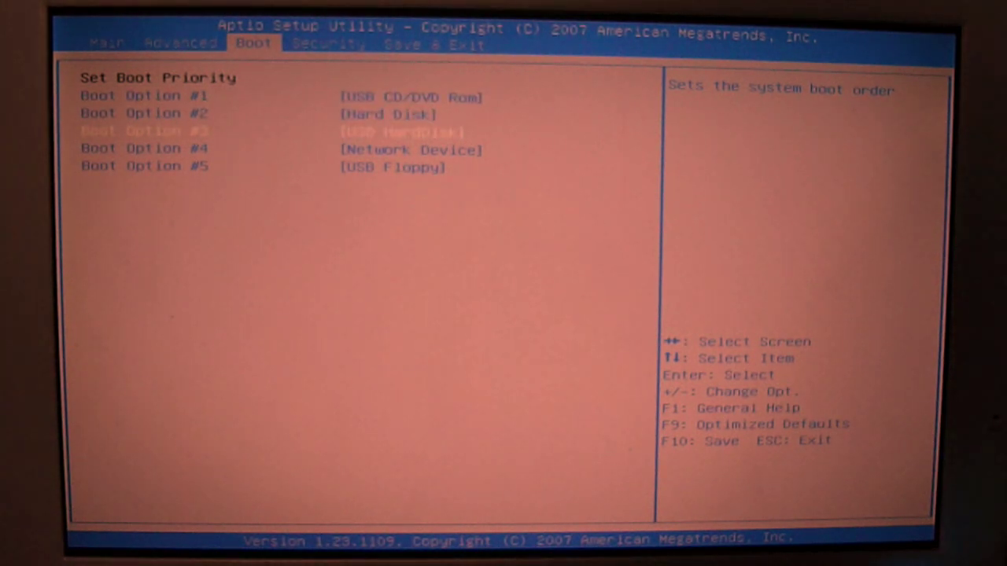
key(Return)
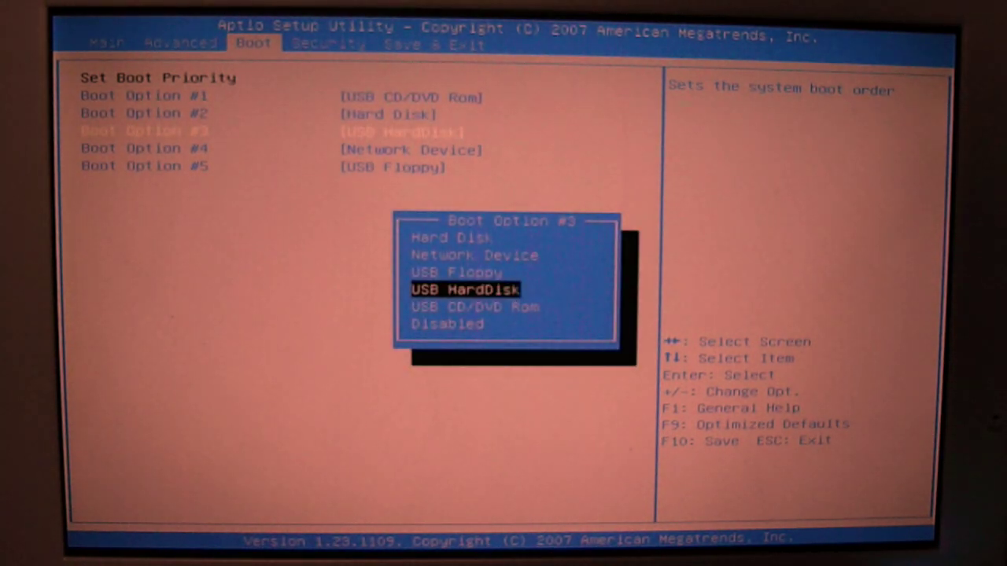
key(Return)
key(Right)
key(Right)
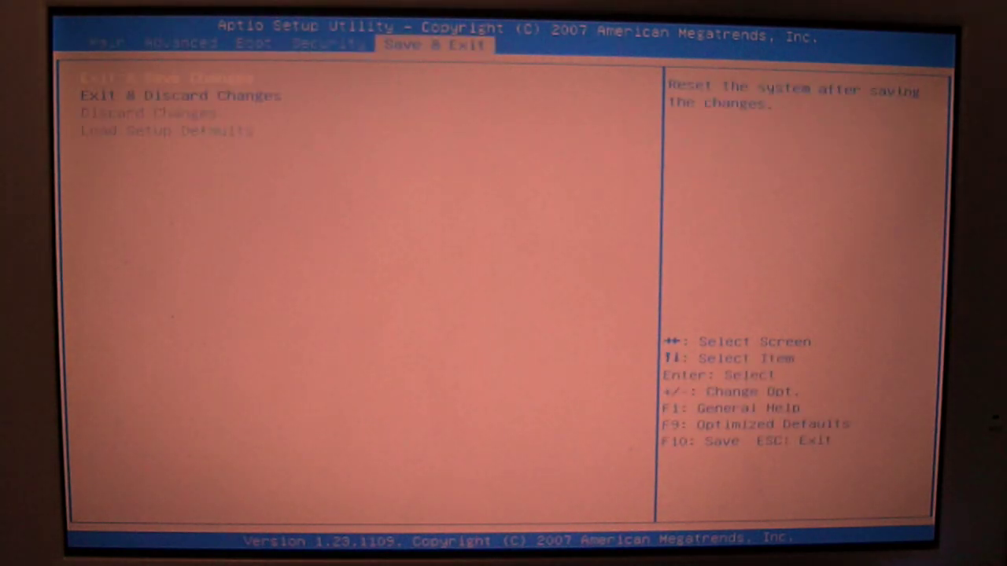
key(Return)
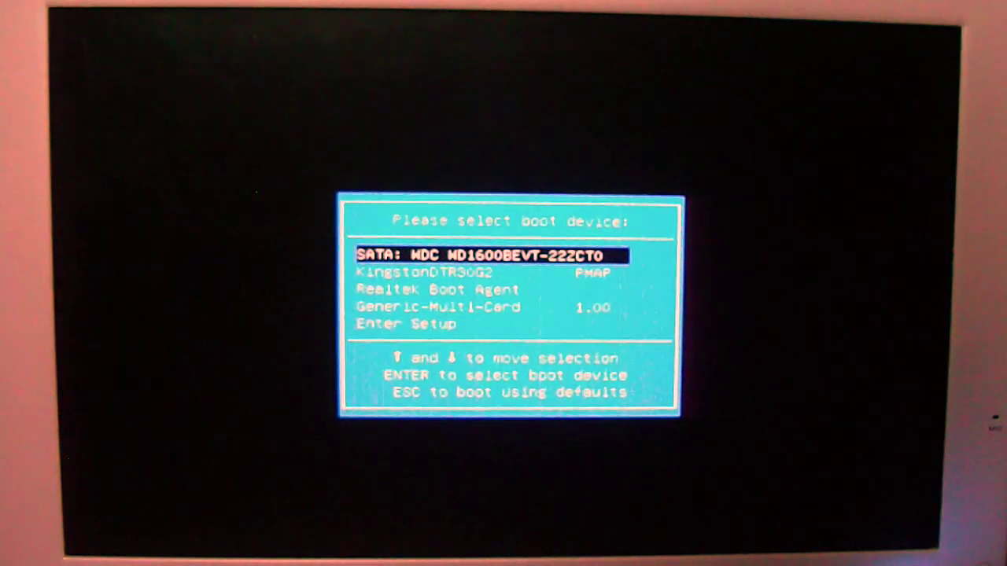
Pick KingstonDTR30G2 from the boot device menu and boot from it.
key(Down)
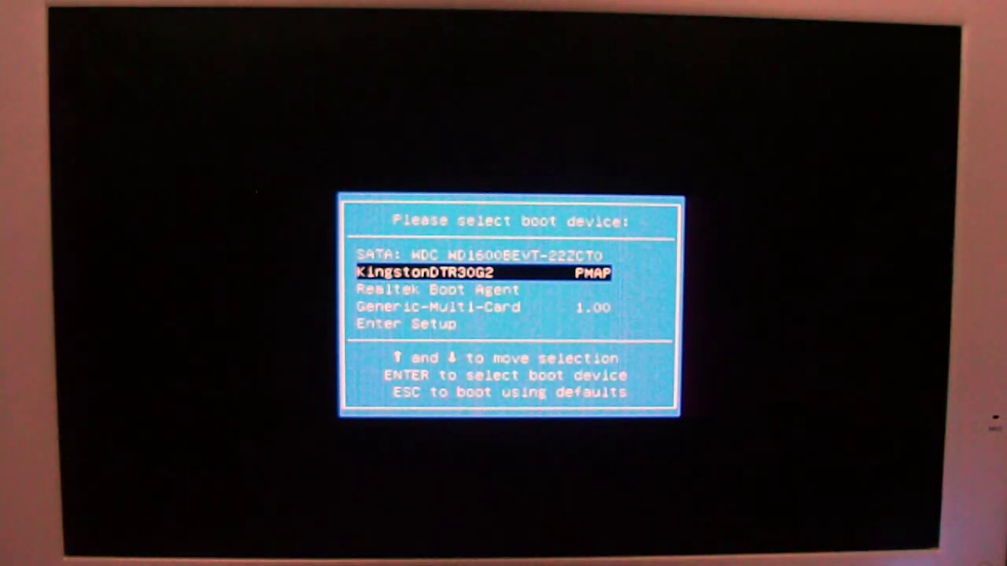
key(Return)
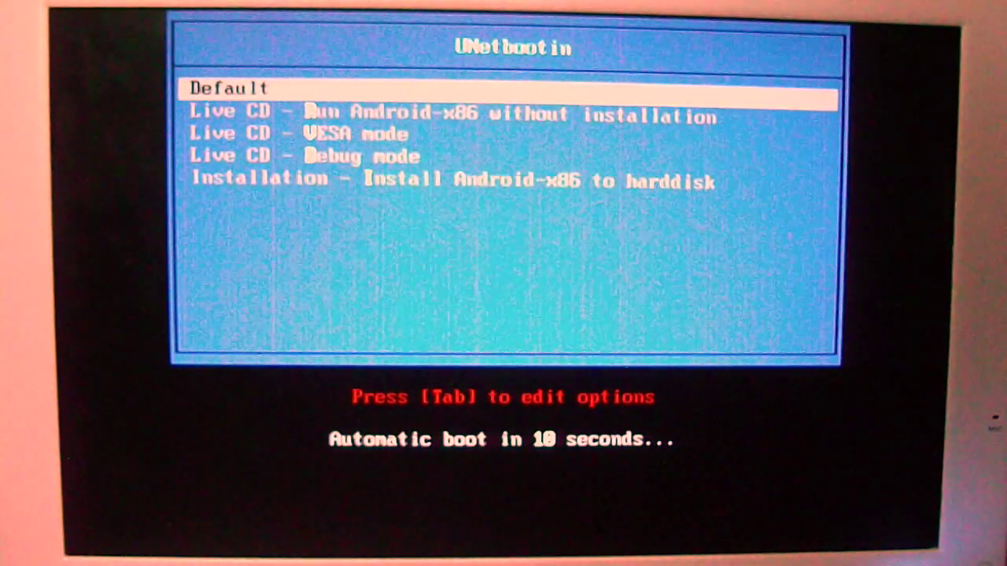
Browse the live CD and VESA entries, then boot the Default Android-x86 entry.
key(Down)
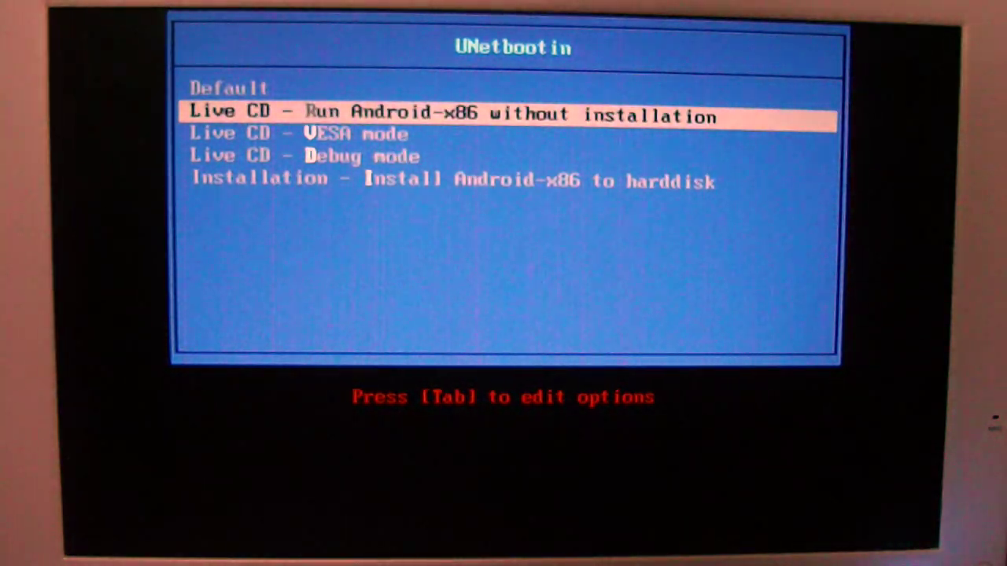
key(Down)
key(Down)
key(Down)
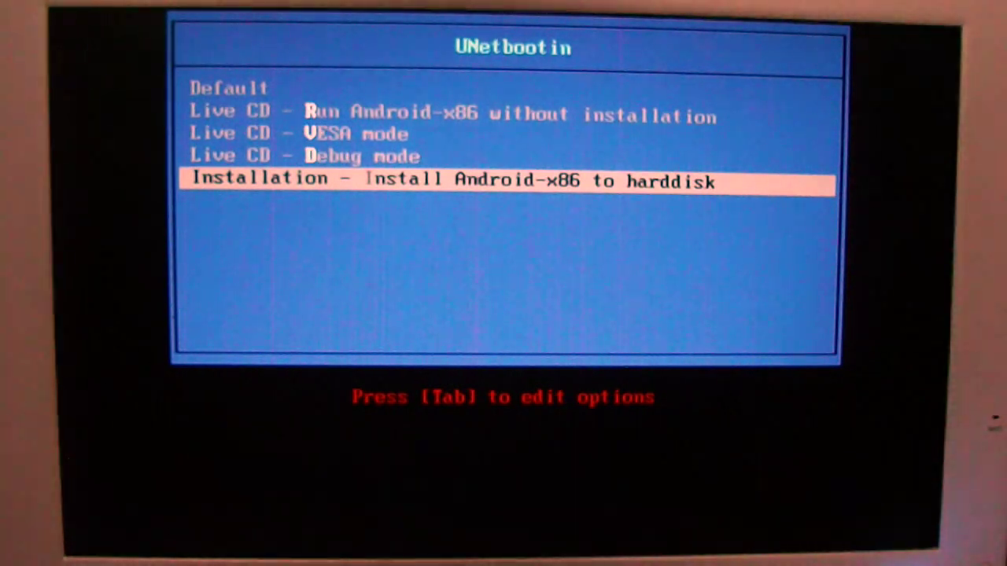
key(Up)
key(Up)
key(Up)
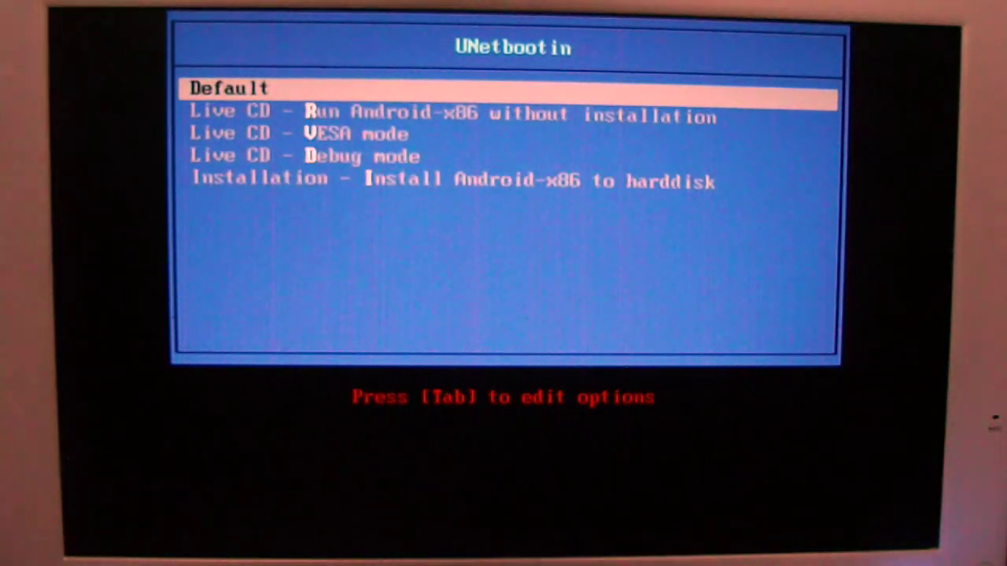
key(Return)
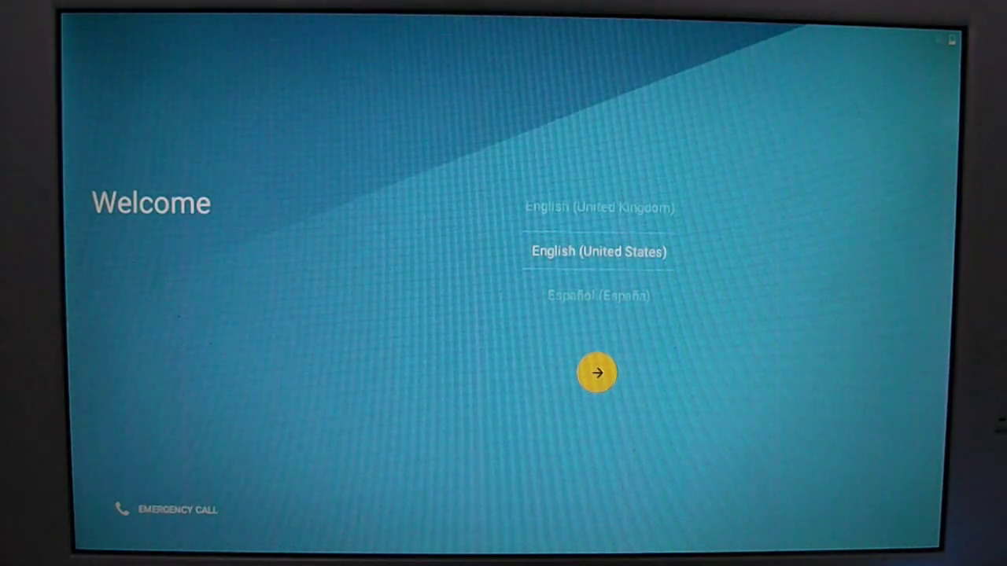
Accept English (United States), then skip the SIM card and Wi-Fi setup.
click(598, 376)
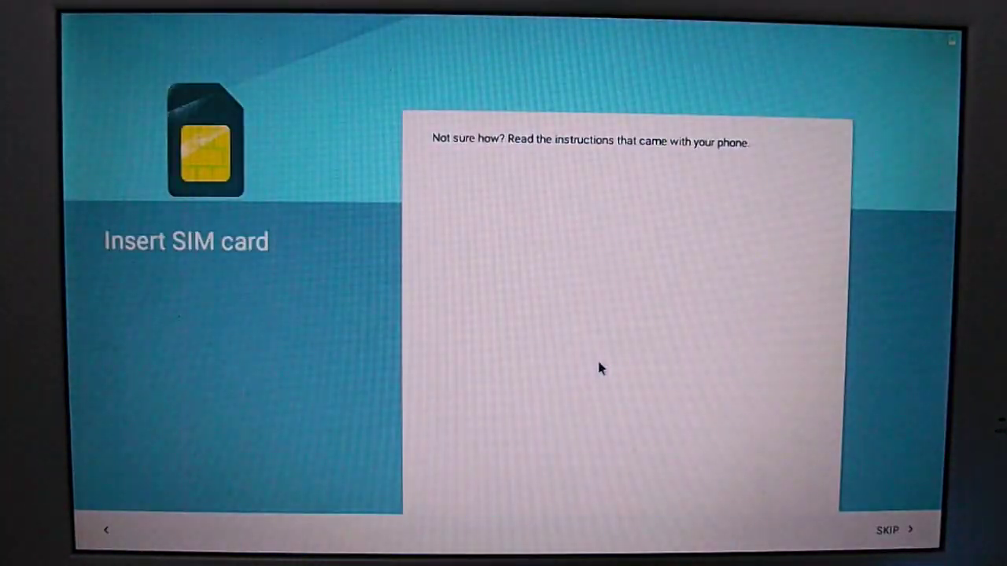
click(889, 531)
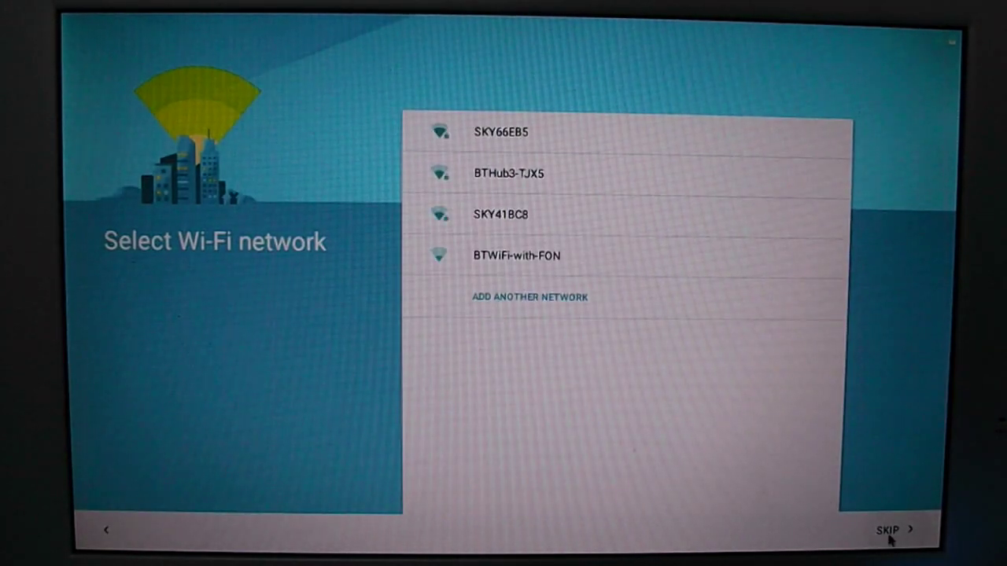
click(889, 531)
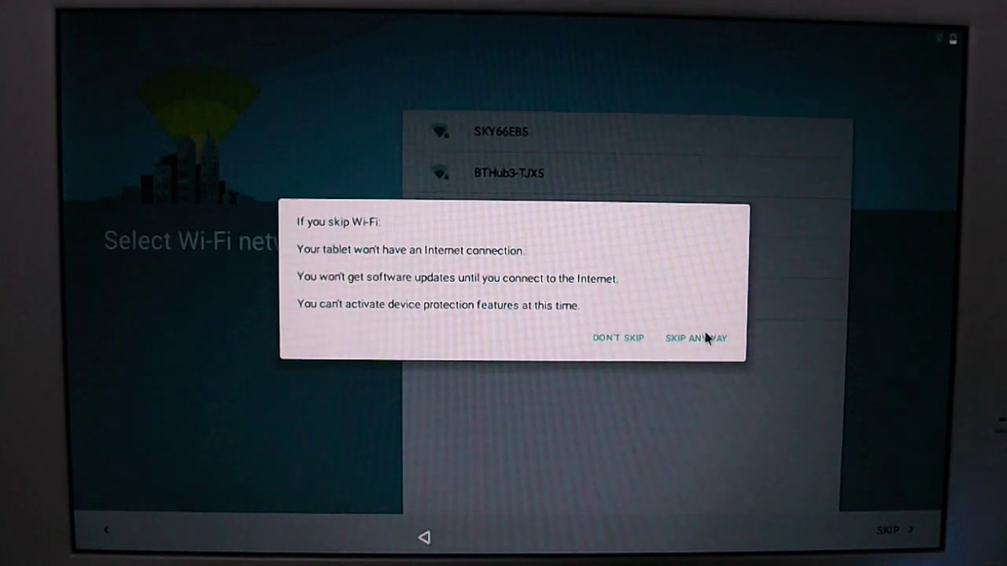
click(696, 339)
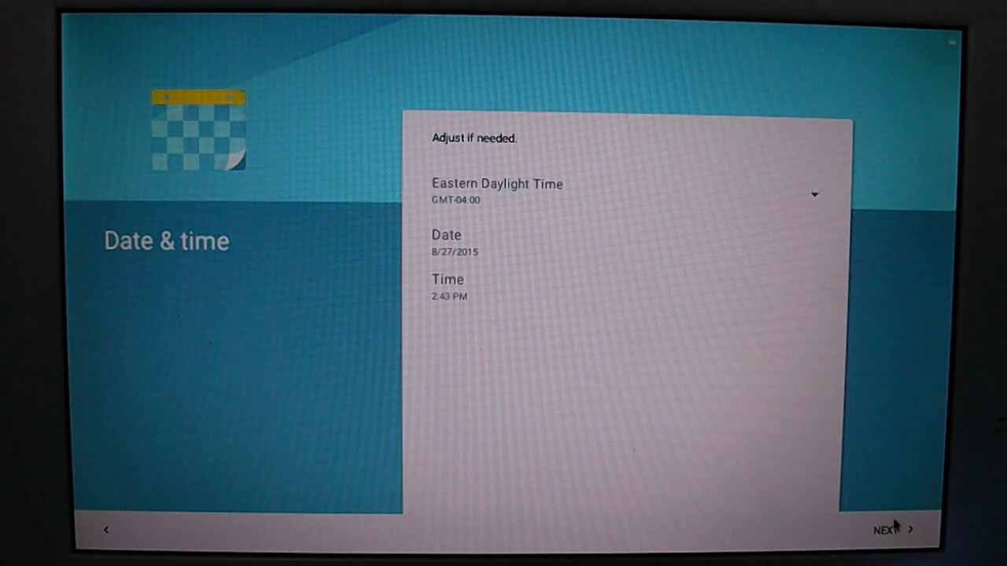
Pass the date and time step, enter a first name, and accept Google services.
click(895, 532)
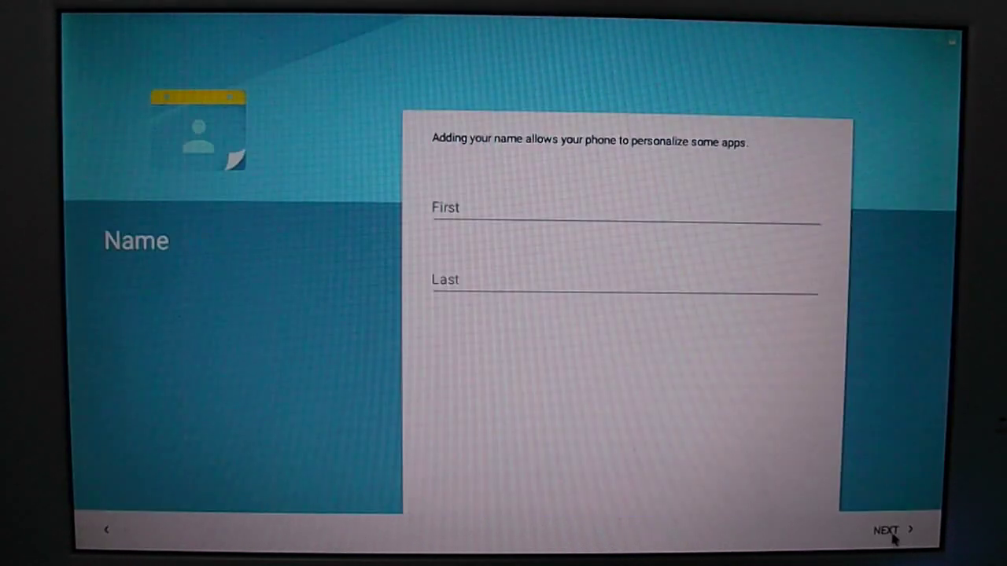
click(476, 202)
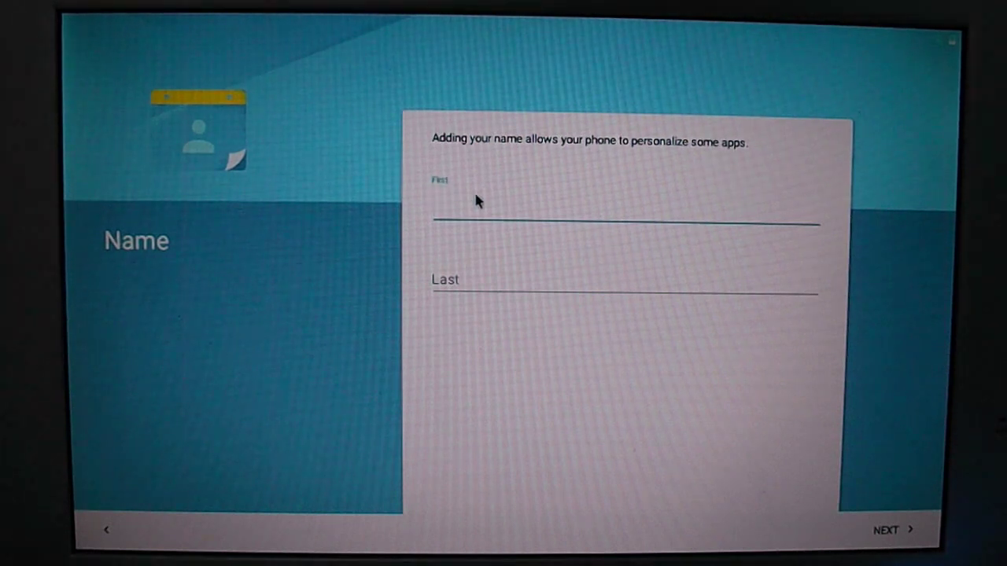
text(george)
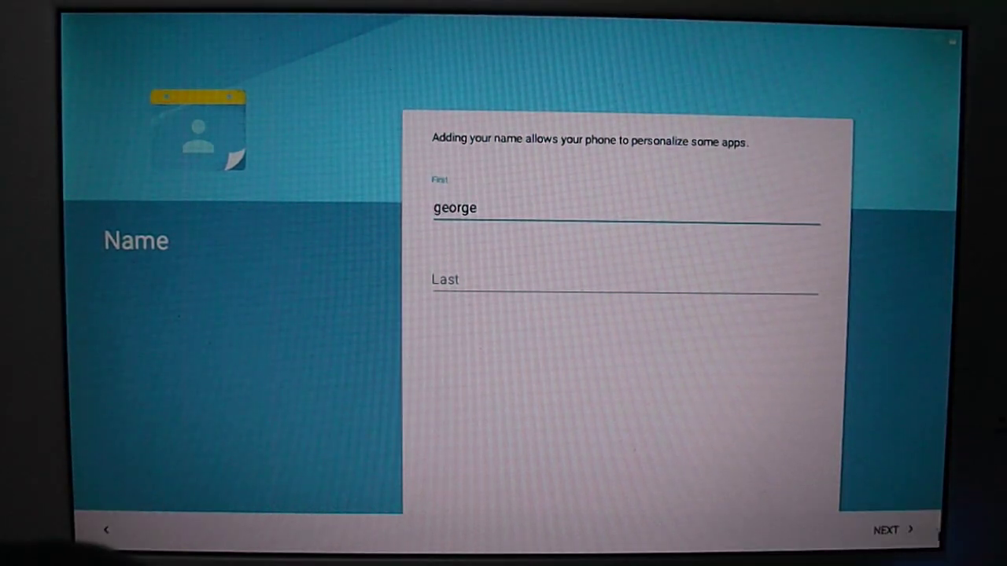
click(881, 530)
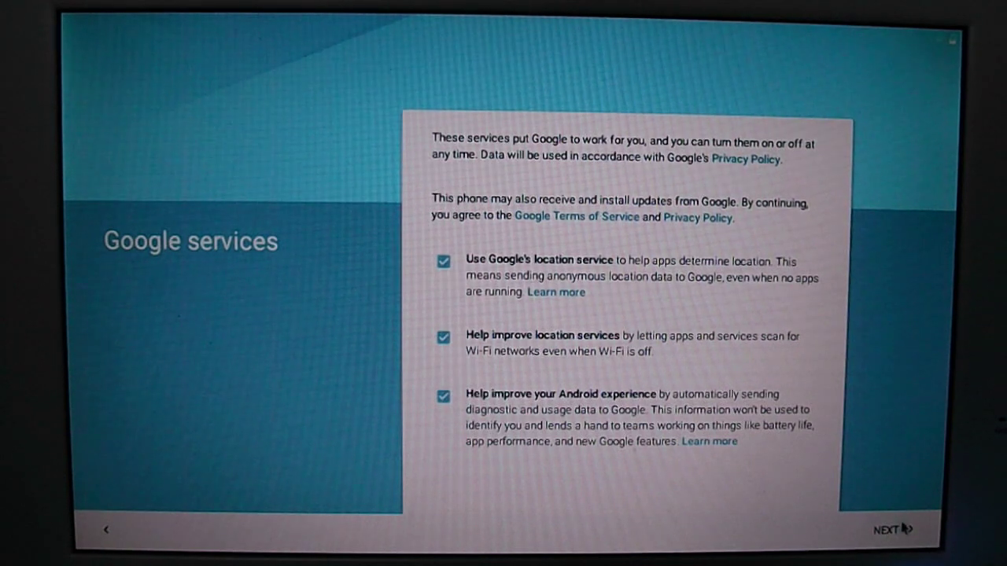
click(905, 529)
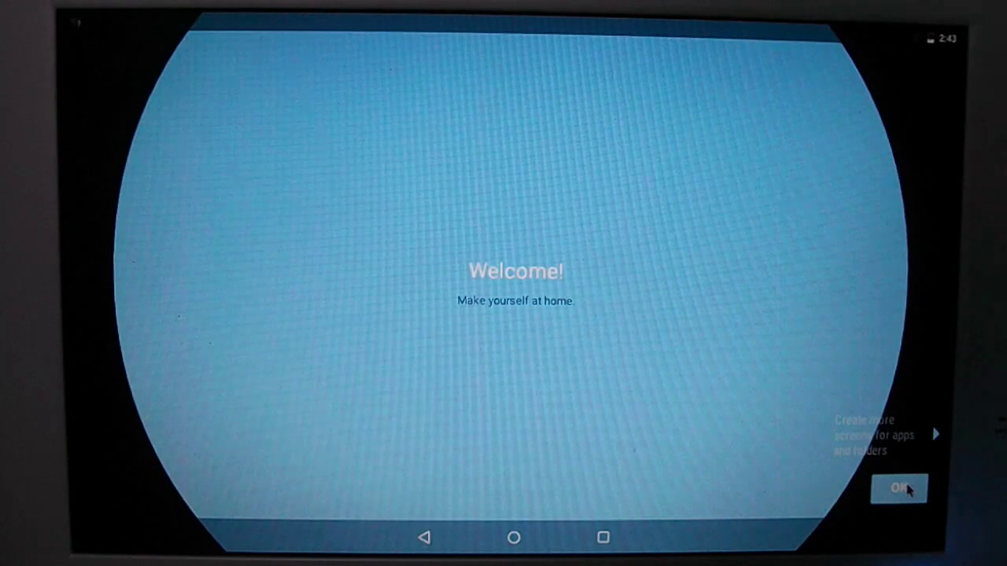
Dismiss the Welcome and Organize tips and toggle home screen editing mode.
click(907, 490)
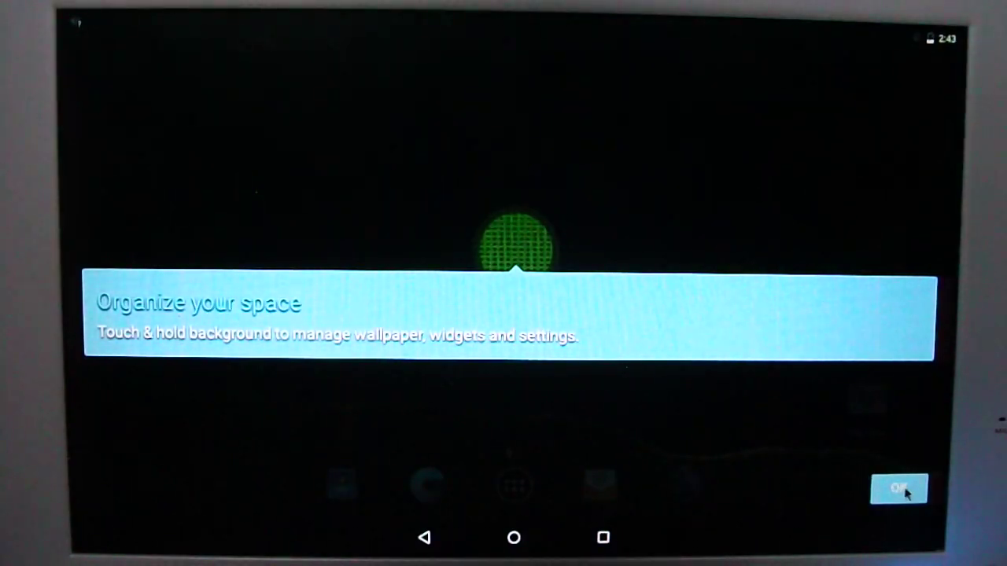
click(899, 487)
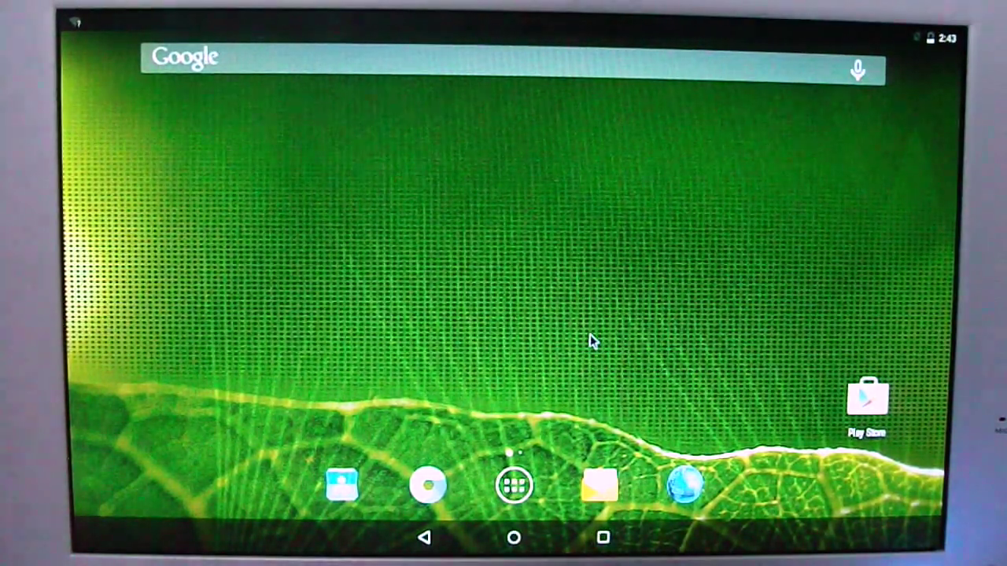
click(590, 340)
click(593, 340)
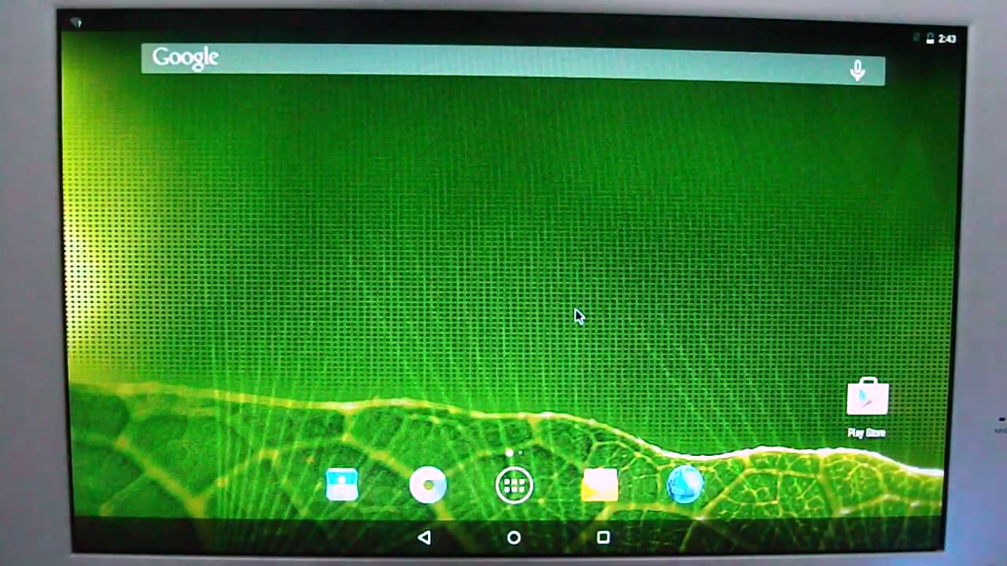
Swipe to the second home page and back, then open the app drawer and dismiss its tip.
drag(575, 309, 260, 271)
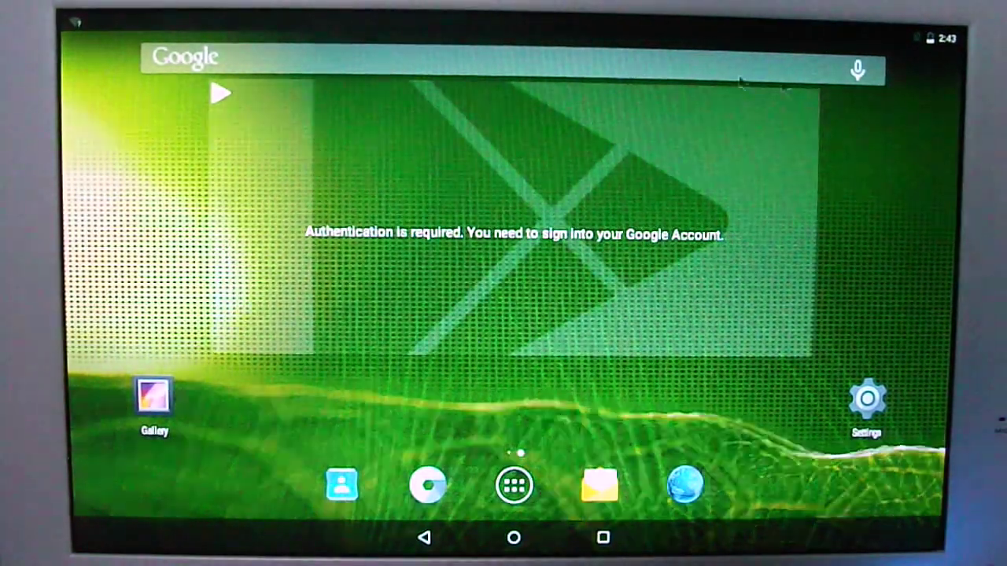
drag(354, 340, 669, 370)
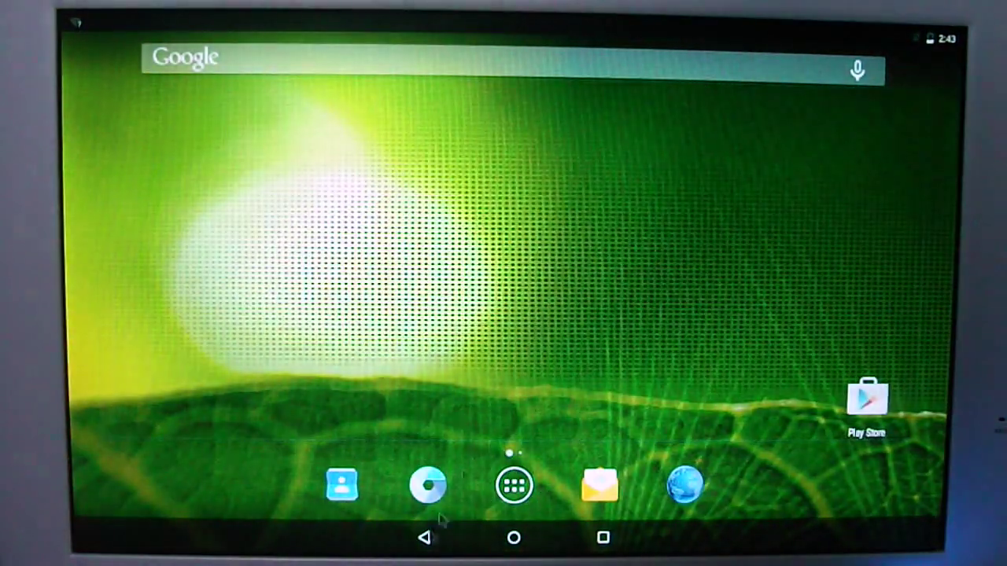
click(515, 483)
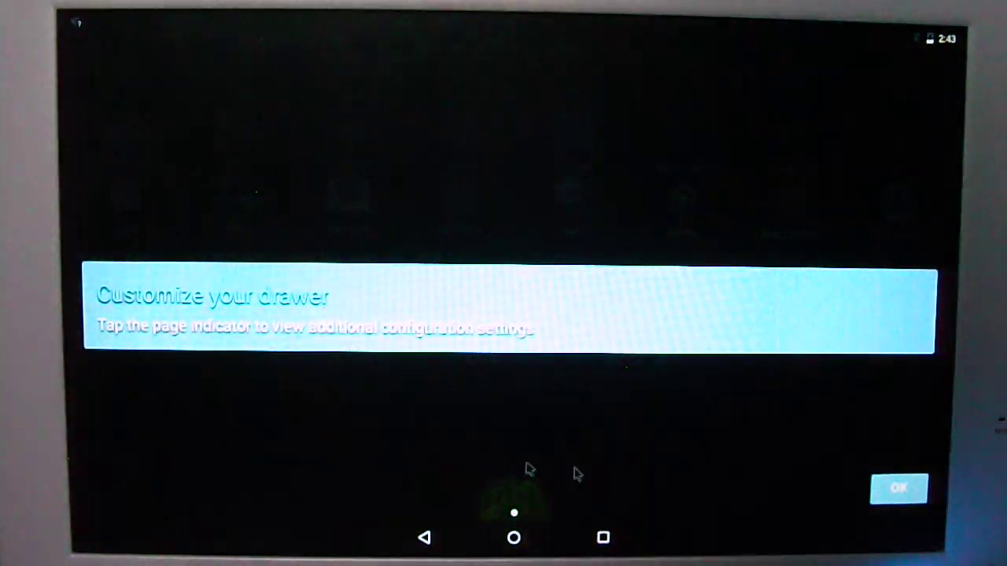
click(899, 490)
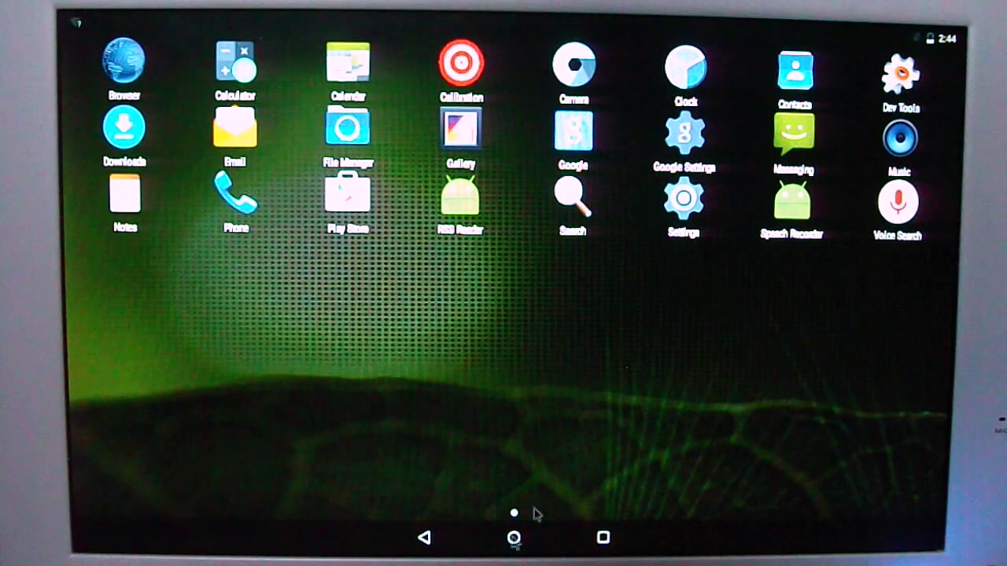
Go Home, then enter and exit overview mode by long-pressing the wallpaper.
click(510, 539)
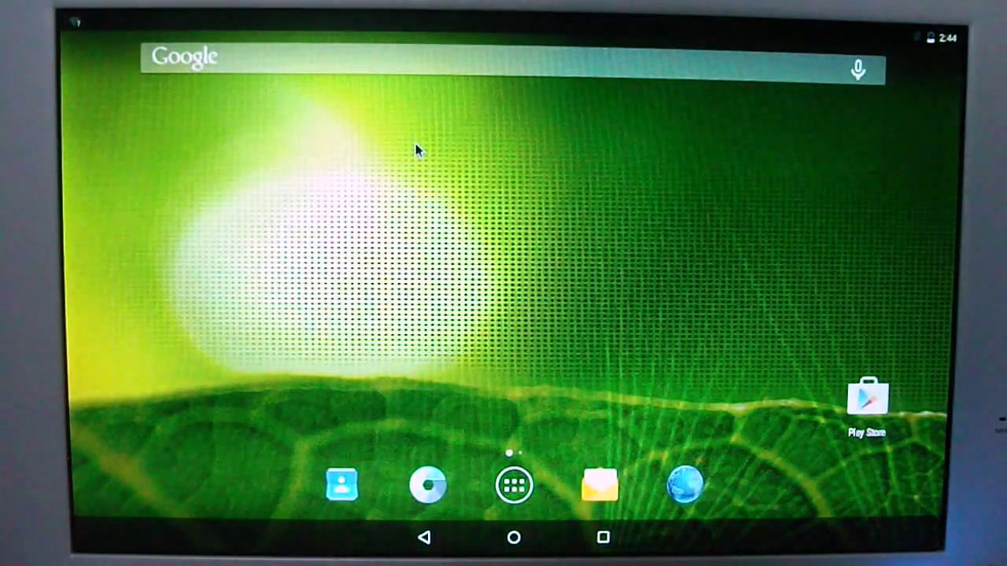
right_click(416, 143)
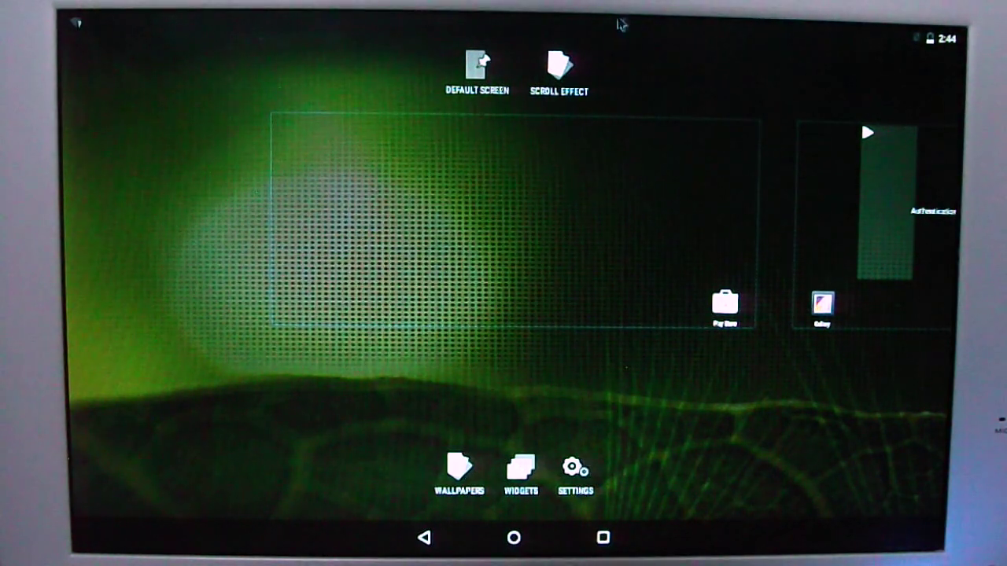
click(602, 311)
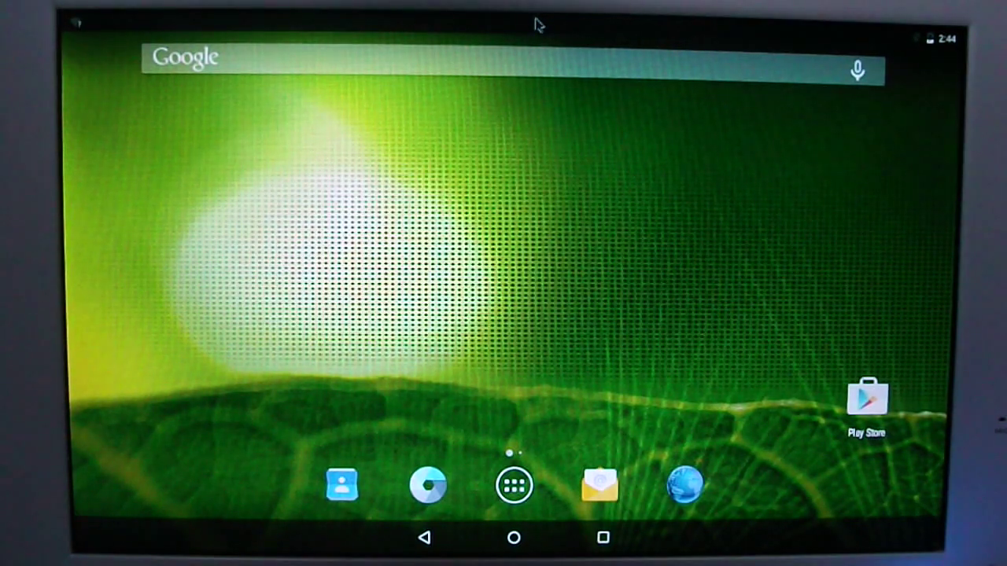
Pull down the notification shade, expand Quick Settings, then close them.
drag(537, 24, 584, 94)
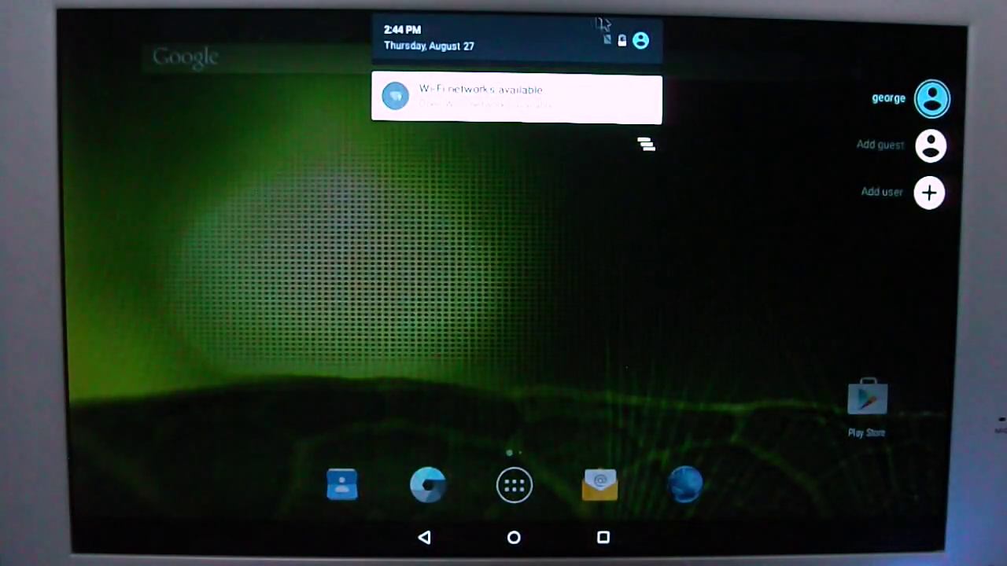
click(584, 36)
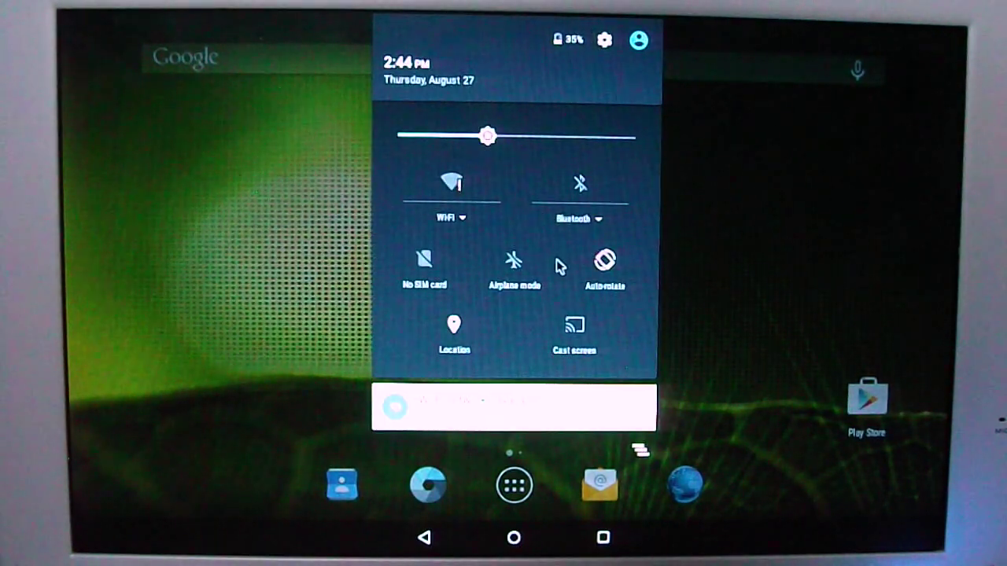
click(913, 180)
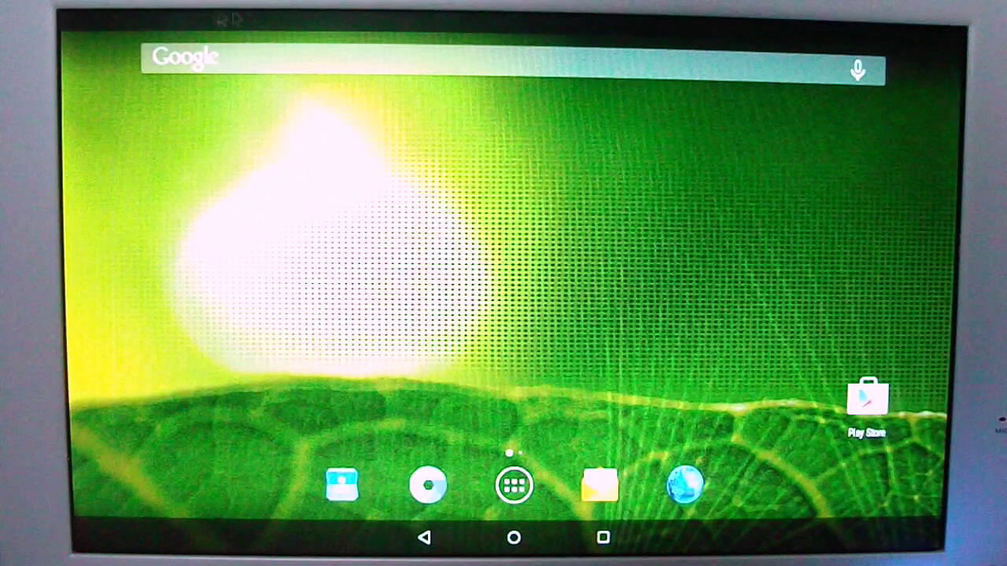
Reopen Quick Settings, go to Settings > About tablet, and trigger the Lollipop easter egg.
drag(551, 19, 555, 83)
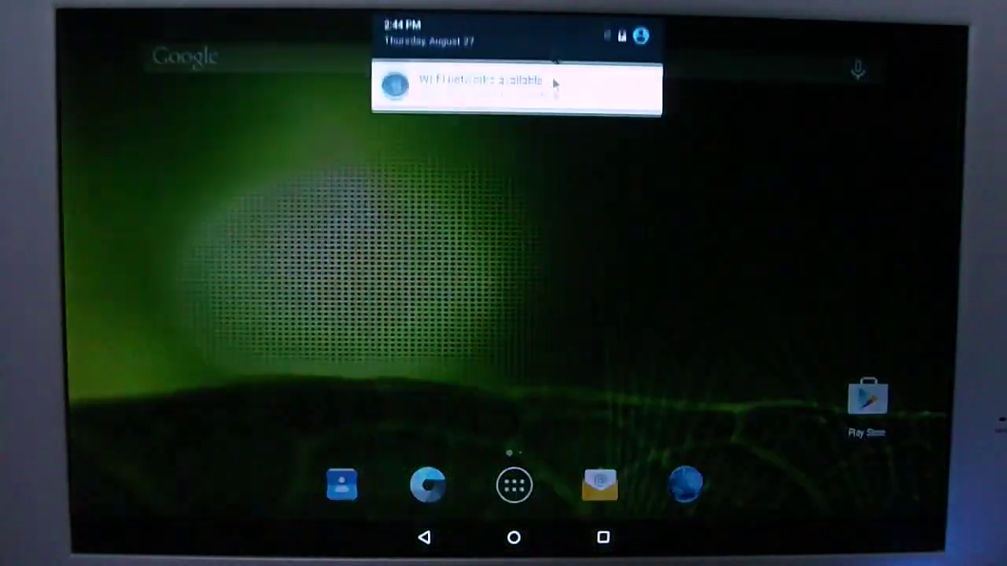
drag(520, 15, 535, 236)
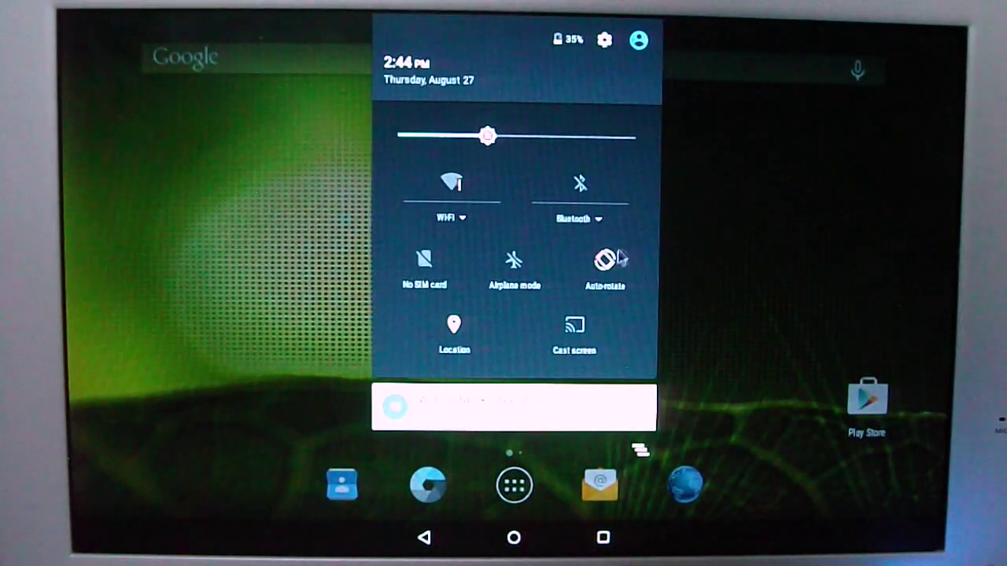
click(605, 39)
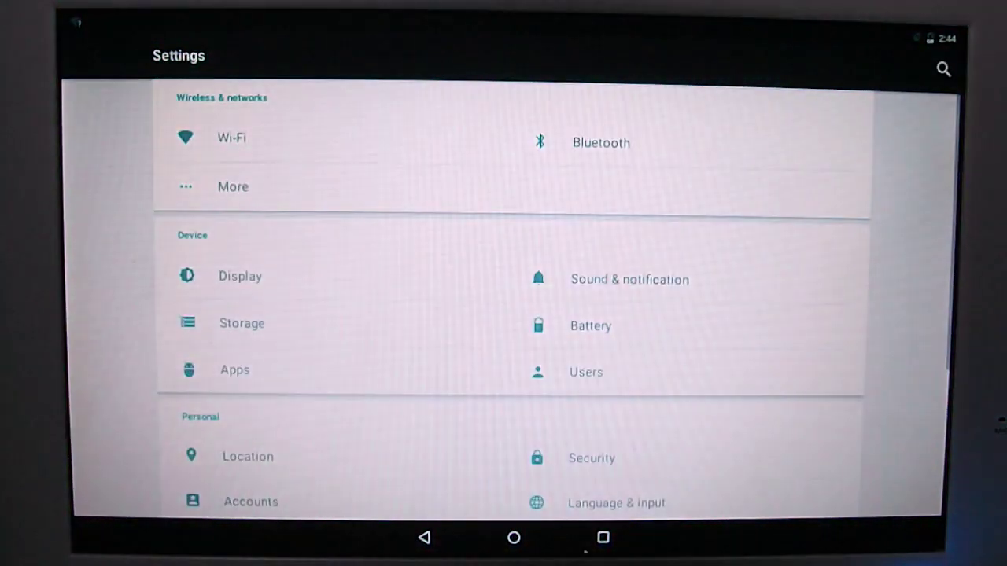
scroll(370, 291, down, 5)
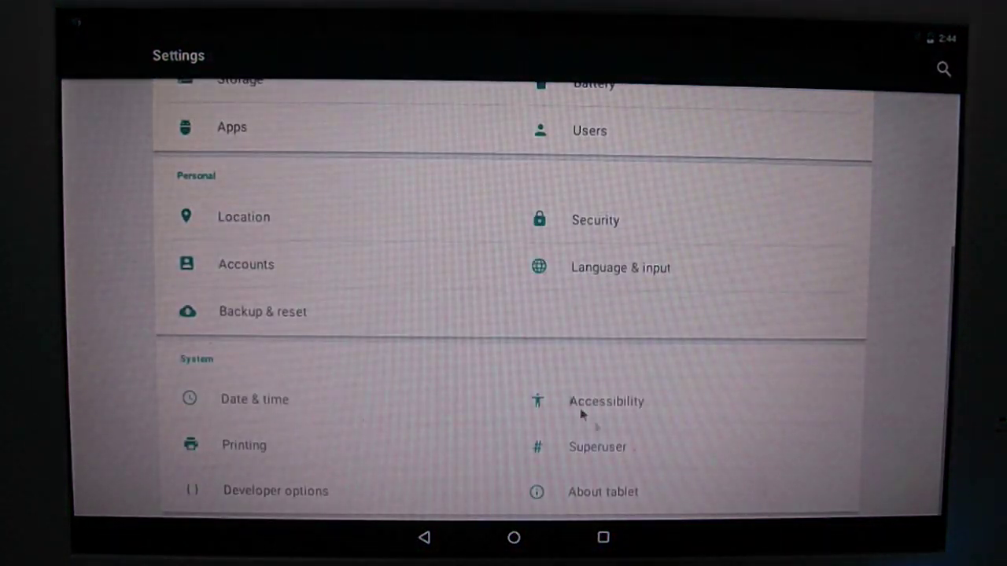
click(603, 491)
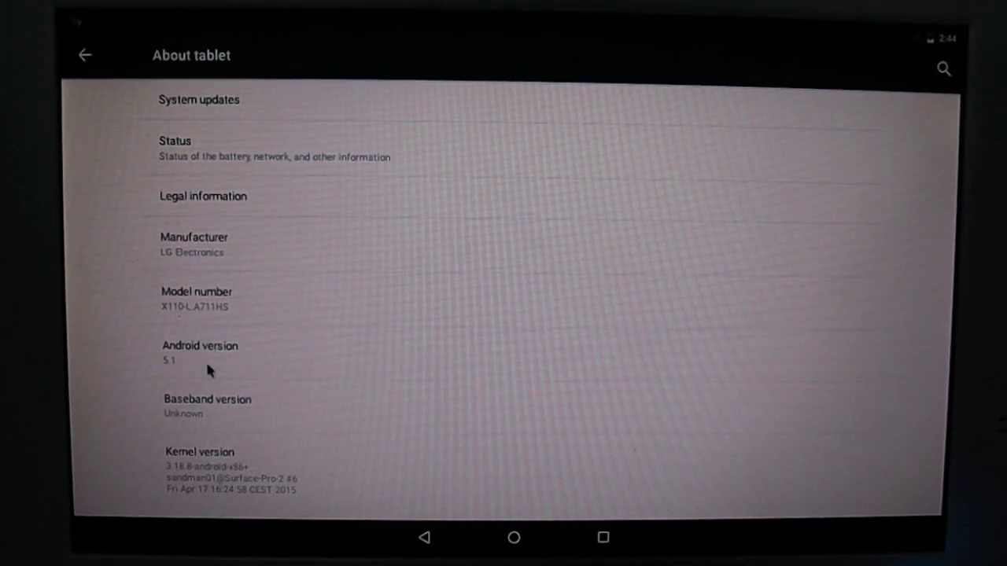
key(super)
Reveal the Lollipop disc, cycle its colours twice, play the hidden game, then return home.
click(515, 274)
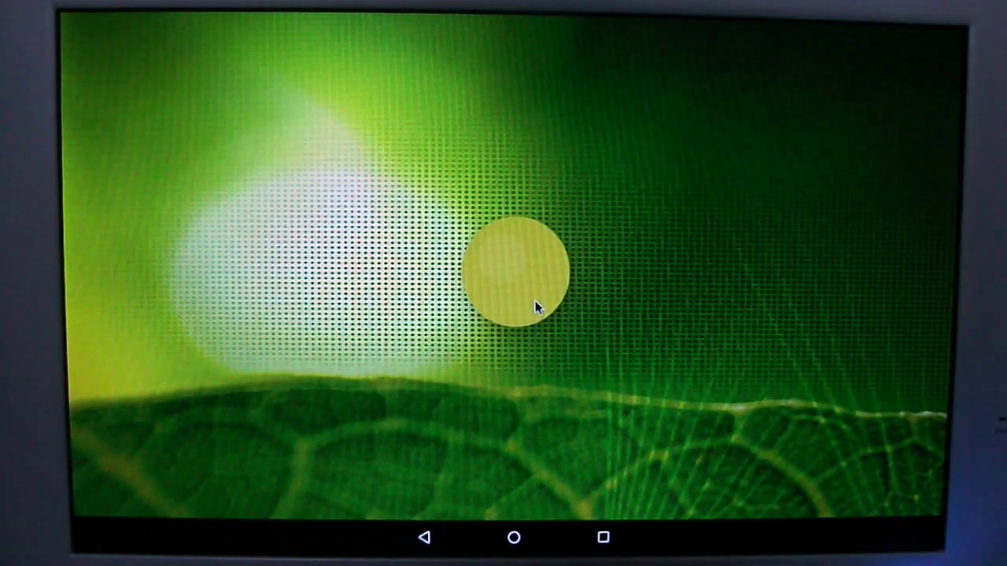
click(535, 301)
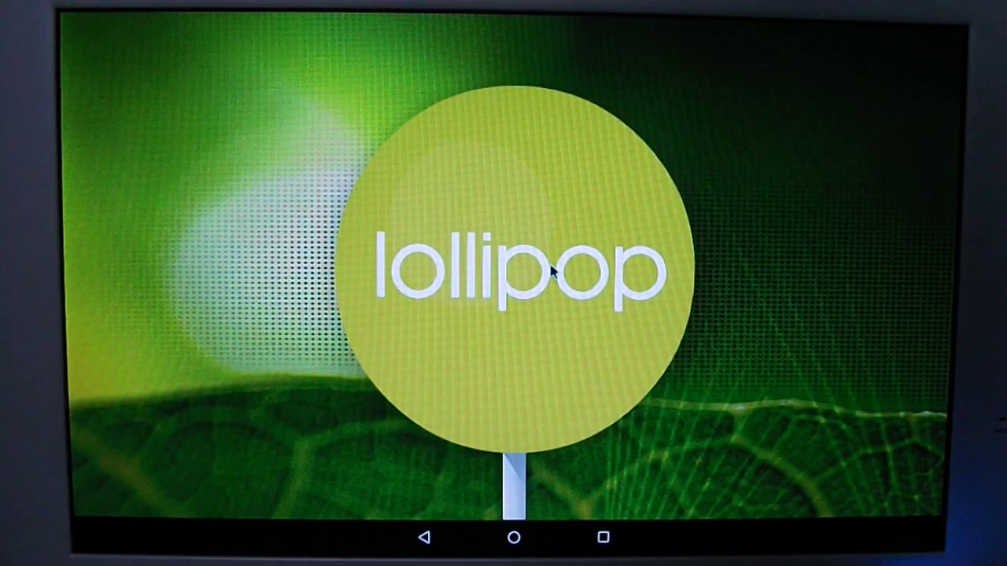
click(552, 271)
click(551, 271)
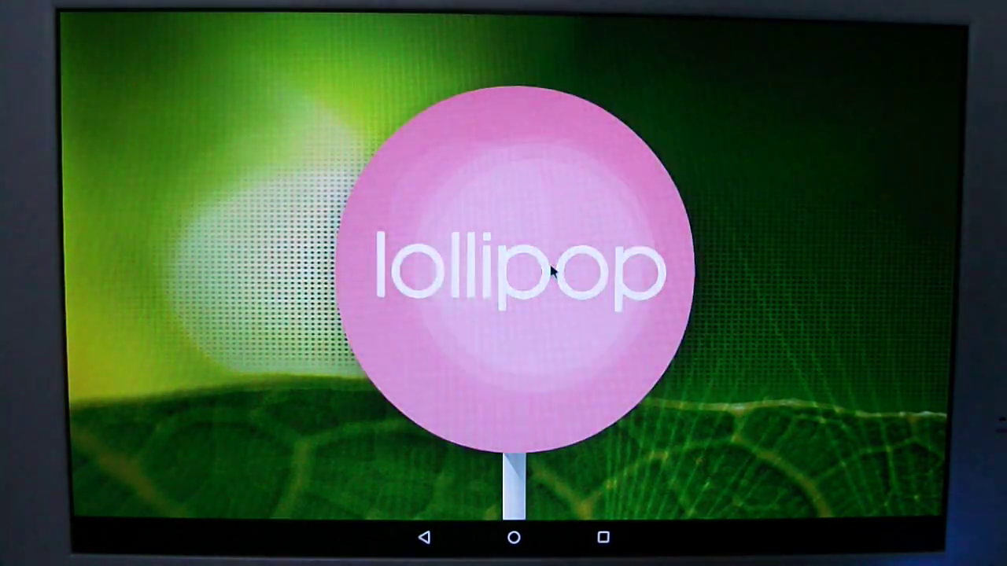
click(551, 272)
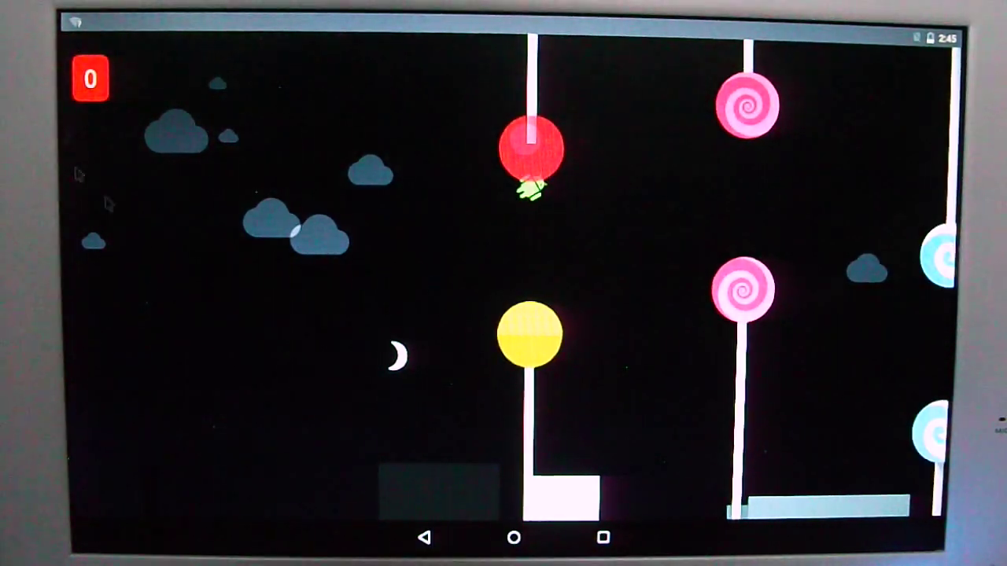
click(514, 538)
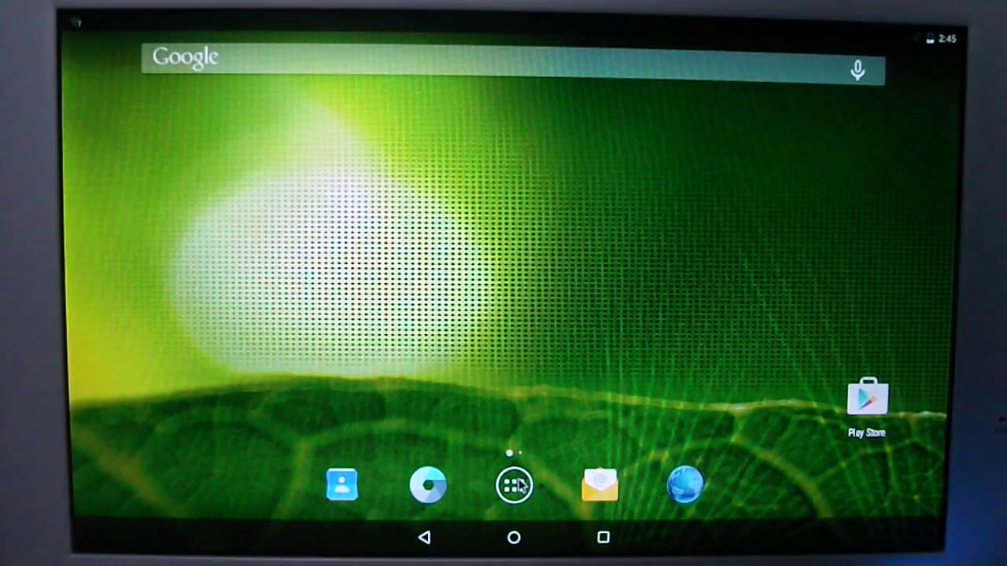
click(516, 484)
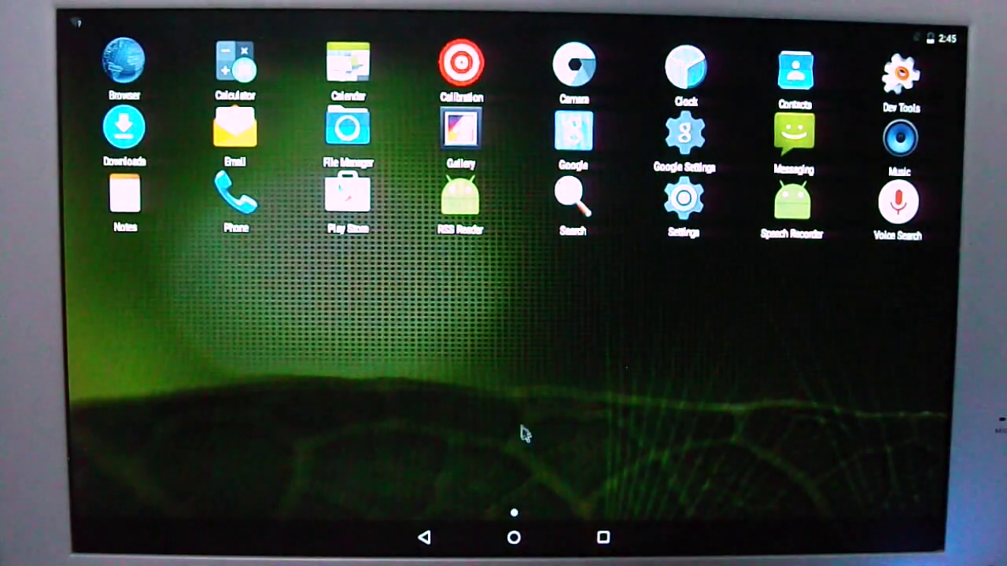
click(514, 538)
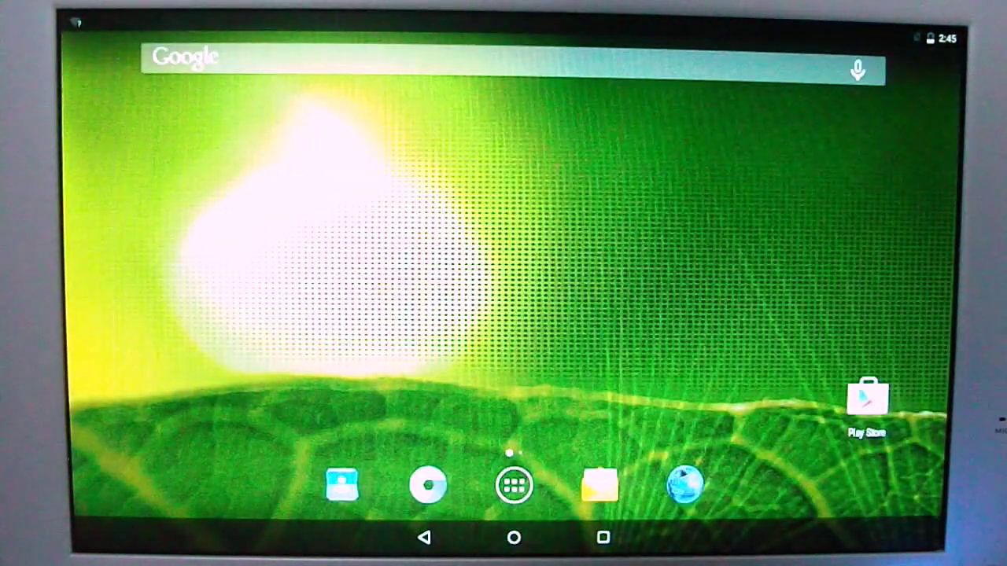